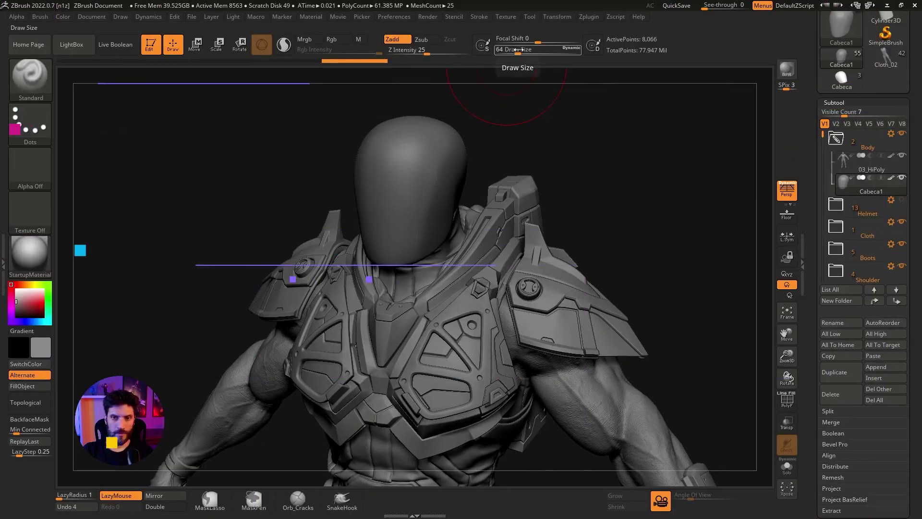
# - Set the brush size to about 17, frame the head, and undo a trial bump stroke
pyautogui.moveTo(518, 49); pyautogui.dragTo(507, 49)
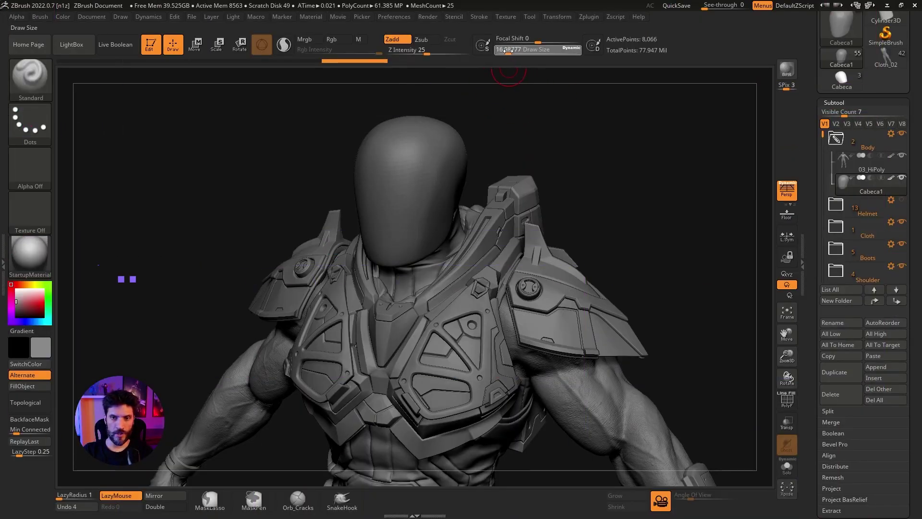
pyautogui.moveTo(610, 231)
pyautogui.mouseDown()
pyautogui.moveTo(628, 200)
pyautogui.moveTo(591, 185)
pyautogui.moveTo(551, 208)
pyautogui.moveTo(560, 150)
pyautogui.moveTo(345, 221)
pyautogui.mouseUp()
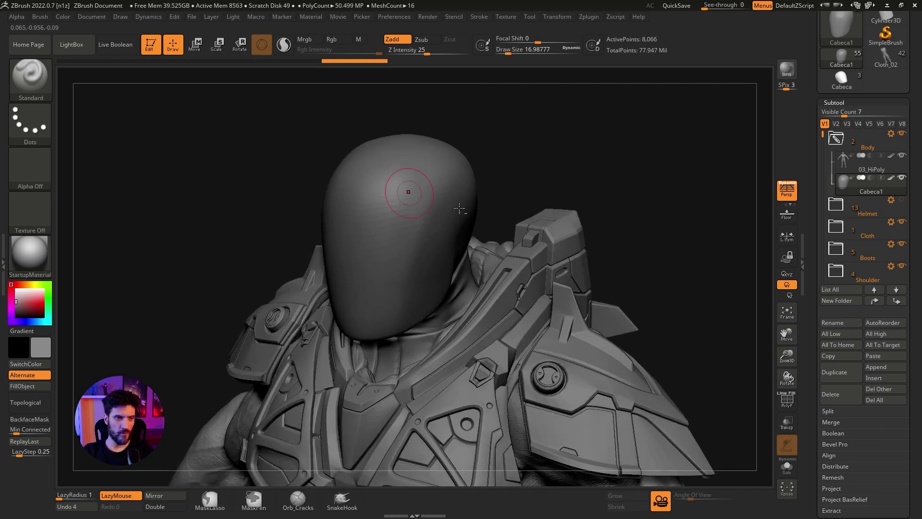
pyautogui.moveTo(459, 208)
pyautogui.mouseDown()
pyautogui.moveTo(597, 160)
pyautogui.moveTo(632, 177)
pyautogui.moveTo(625, 138)
pyautogui.moveTo(622, 146)
pyautogui.mouseUp()
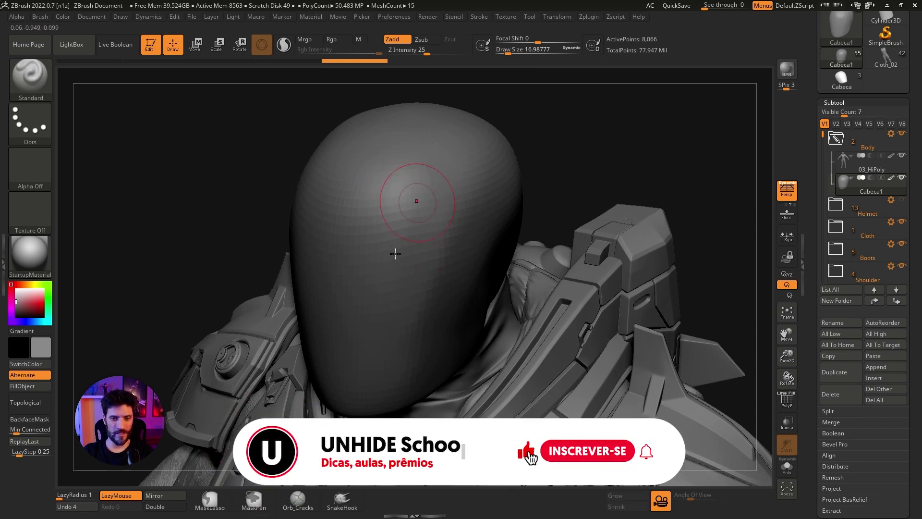
pyautogui.moveTo(374, 326); pyautogui.dragTo(401, 244)
pyautogui.moveTo(612, 149); pyautogui.dragTo(385, 242)
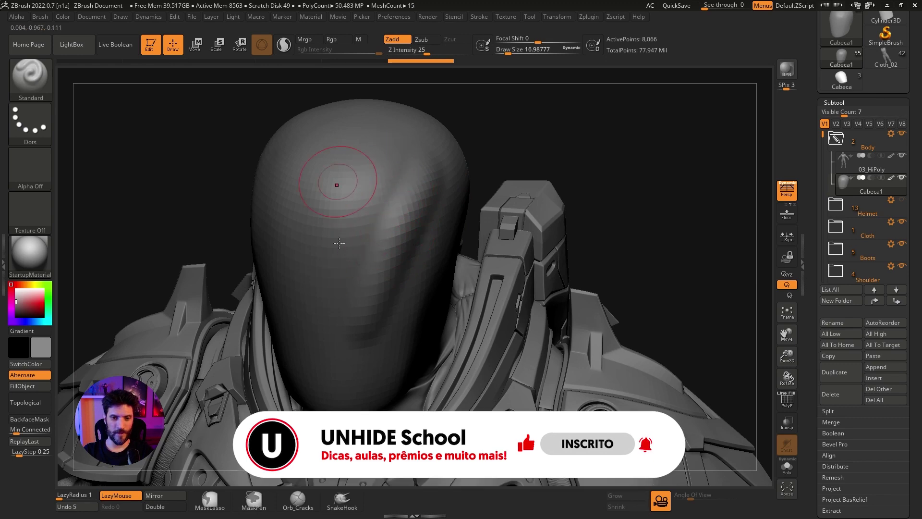
pyautogui.moveTo(520, 143); pyautogui.dragTo(534, 121)
pyautogui.hotkey('ctrl', 'z')
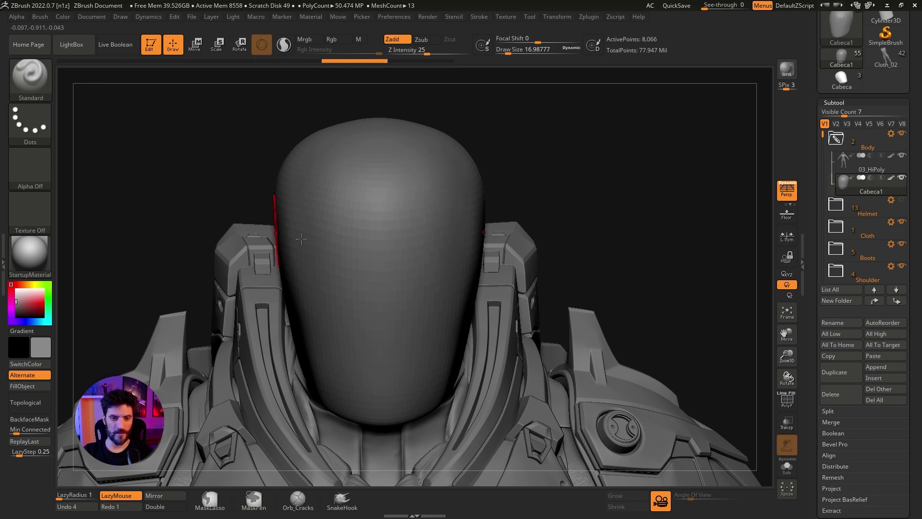
# - Raise vertical ridges down the face, flatten the head's sides, and smooth the face
pyautogui.moveTo(401, 236); pyautogui.dragTo(450, 232)
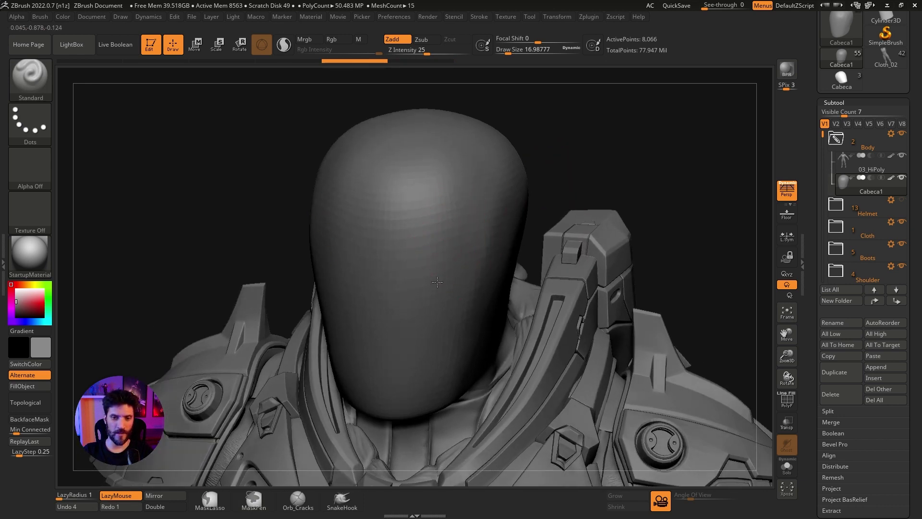
pyautogui.moveTo(437, 282)
pyautogui.mouseDown()
pyautogui.moveTo(430, 266)
pyautogui.moveTo(433, 312)
pyautogui.mouseUp()
pyautogui.moveTo(446, 213); pyautogui.dragTo(426, 336)
pyautogui.moveTo(433, 230); pyautogui.dragTo(406, 374)
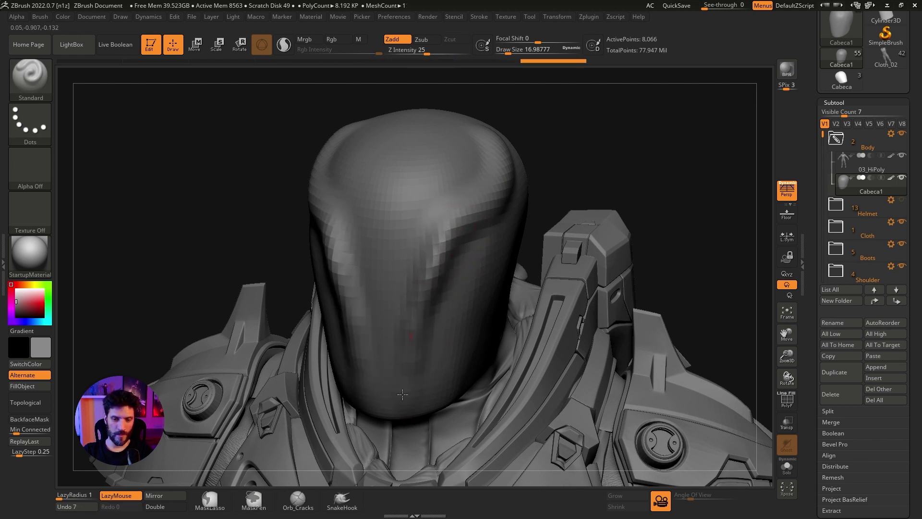
pyautogui.moveTo(357, 332); pyautogui.dragTo(359, 405)
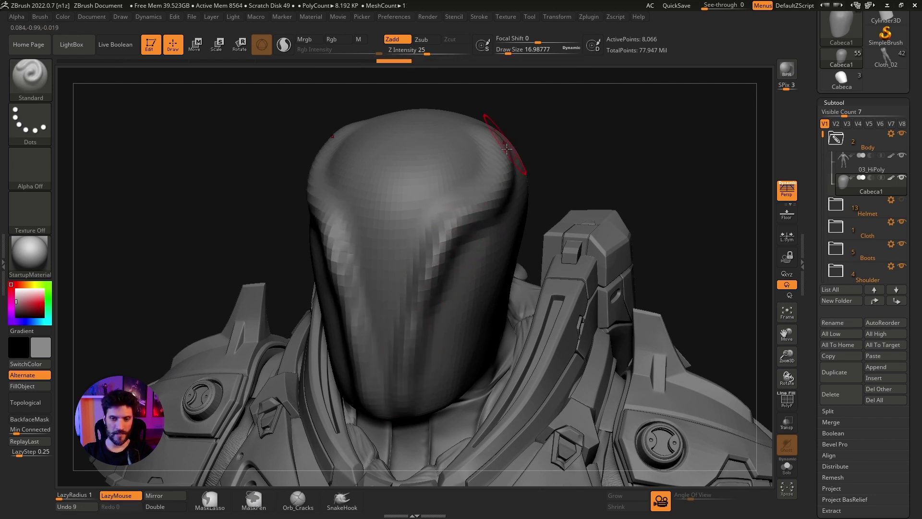
pyautogui.moveTo(315, 146); pyautogui.dragTo(341, 307)
pyautogui.moveTo(404, 360)
pyautogui.keyDown('shift'); pyautogui.mouseDown()
pyautogui.moveTo(391, 298)
pyautogui.moveTo(380, 365)
pyautogui.mouseUp(); pyautogui.keyUp('shift')
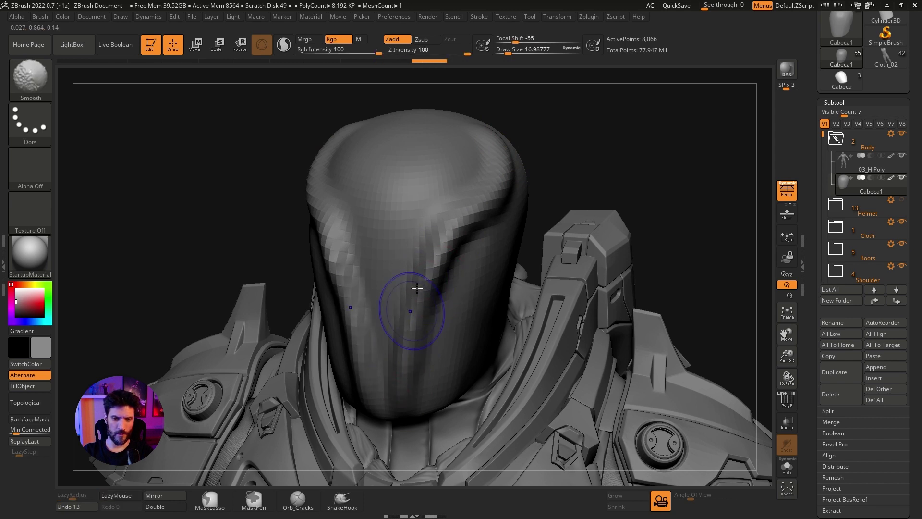
# - Deepen the crease sweeping across the helmet front and smooth it
pyautogui.keyDown('shift'); pyautogui.moveTo(404, 288); pyautogui.dragTo(408, 385); pyautogui.keyUp('shift')
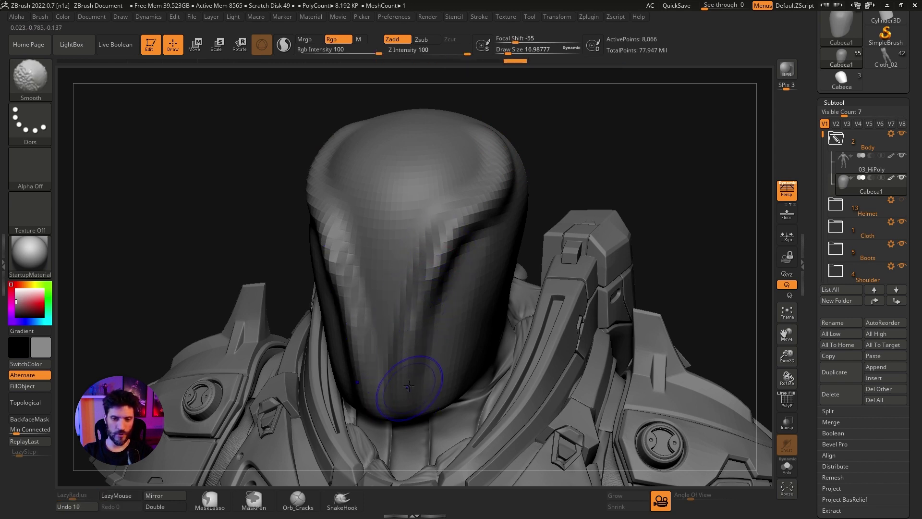
pyautogui.keyDown('shift'); pyautogui.moveTo(423, 290); pyautogui.dragTo(480, 192); pyautogui.keyUp('shift')
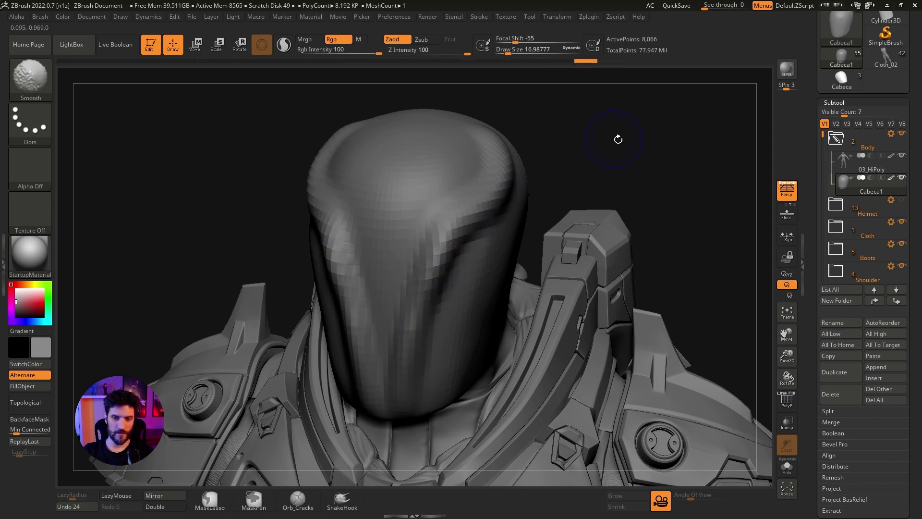
pyautogui.moveTo(618, 140)
pyautogui.mouseDown()
pyautogui.moveTo(608, 152)
pyautogui.moveTo(650, 157)
pyautogui.mouseUp()
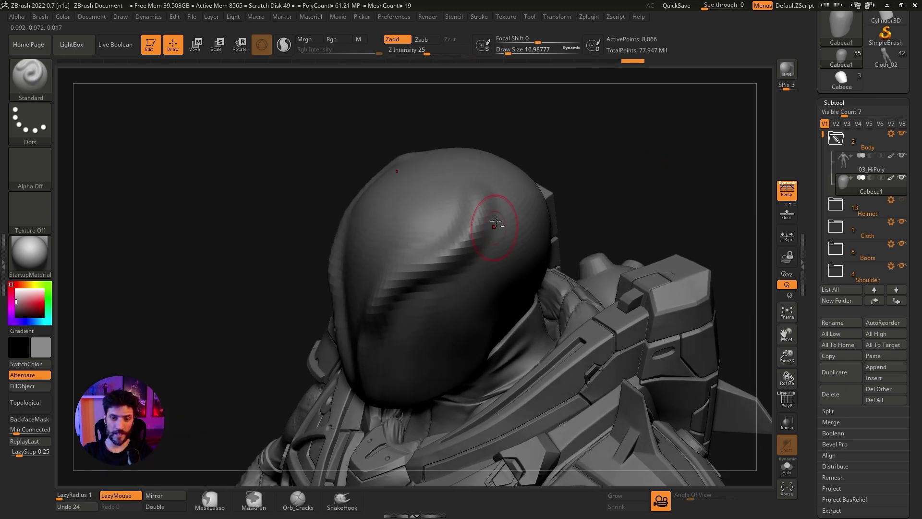
pyautogui.moveTo(497, 197); pyautogui.dragTo(480, 262)
pyautogui.moveTo(478, 192); pyautogui.dragTo(495, 254)
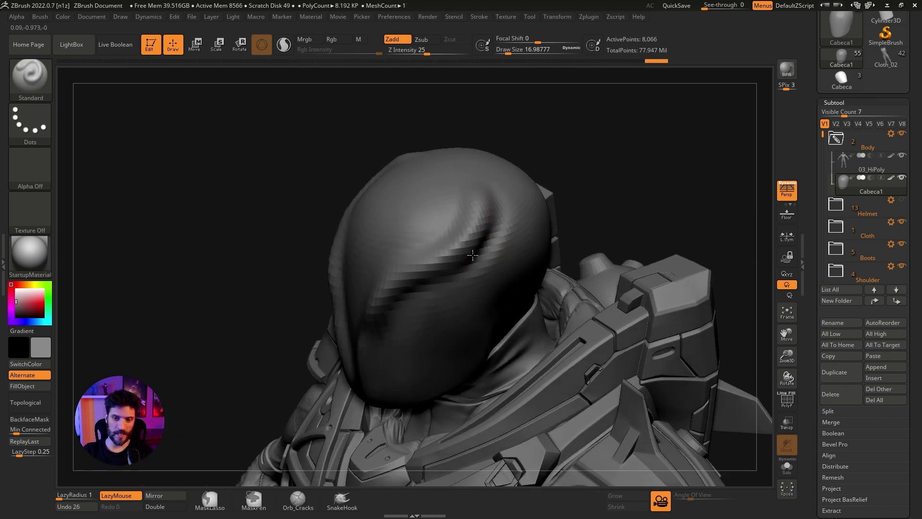
pyautogui.moveTo(626, 180); pyautogui.dragTo(591, 192)
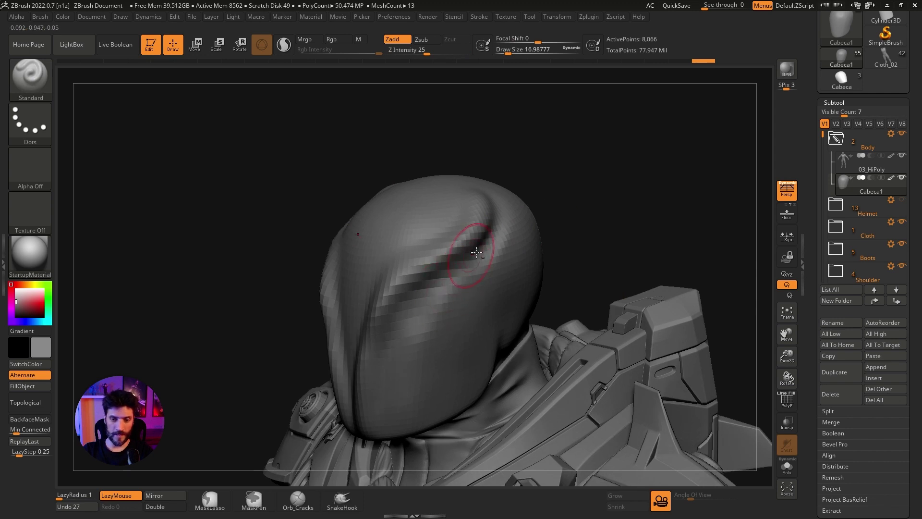
pyautogui.moveTo(480, 226); pyautogui.dragTo(428, 287)
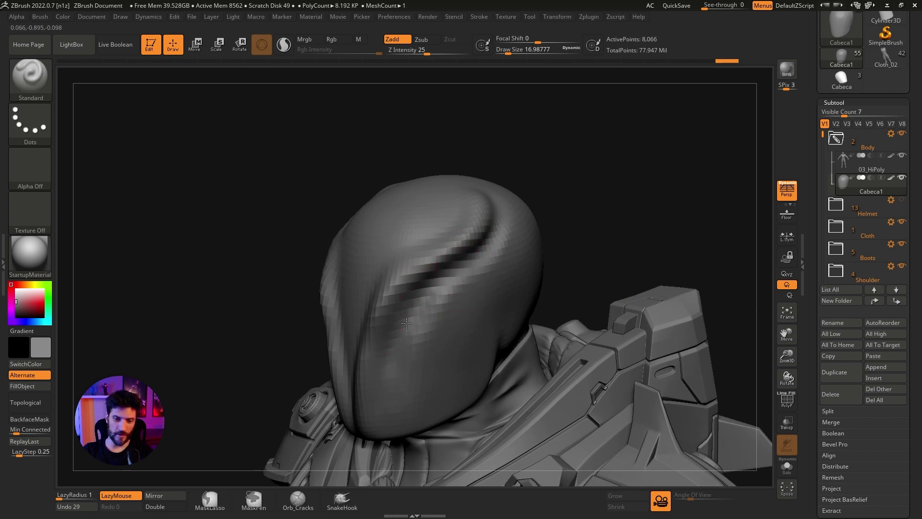
pyautogui.moveTo(482, 235); pyautogui.dragTo(427, 286)
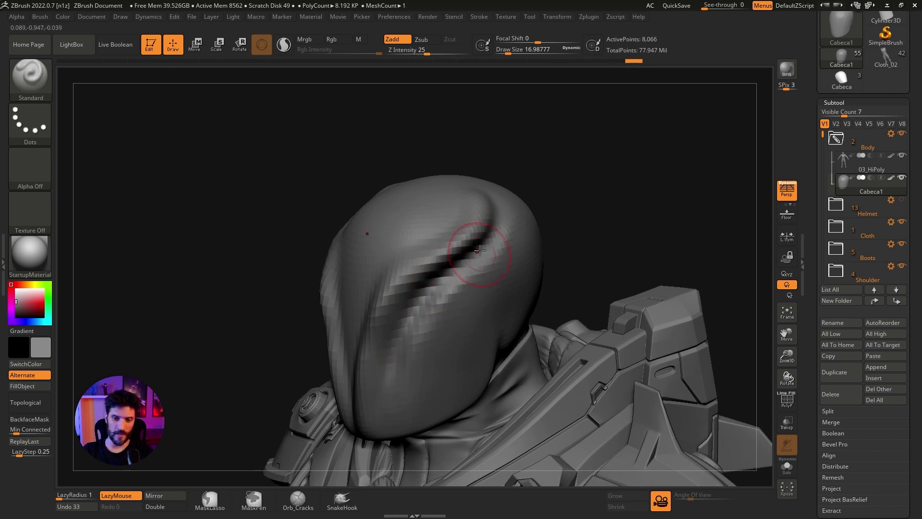
pyautogui.keyDown('shift'); pyautogui.moveTo(480, 250); pyautogui.dragTo(397, 335); pyautogui.keyUp('shift')
# - Reshape and smooth the helmet crown, undoing two unwanted strokes
pyautogui.moveTo(591, 181)
pyautogui.mouseDown()
pyautogui.moveTo(593, 164)
pyautogui.moveTo(586, 181)
pyautogui.moveTo(597, 218)
pyautogui.moveTo(662, 160)
pyautogui.moveTo(529, 202)
pyautogui.mouseUp()
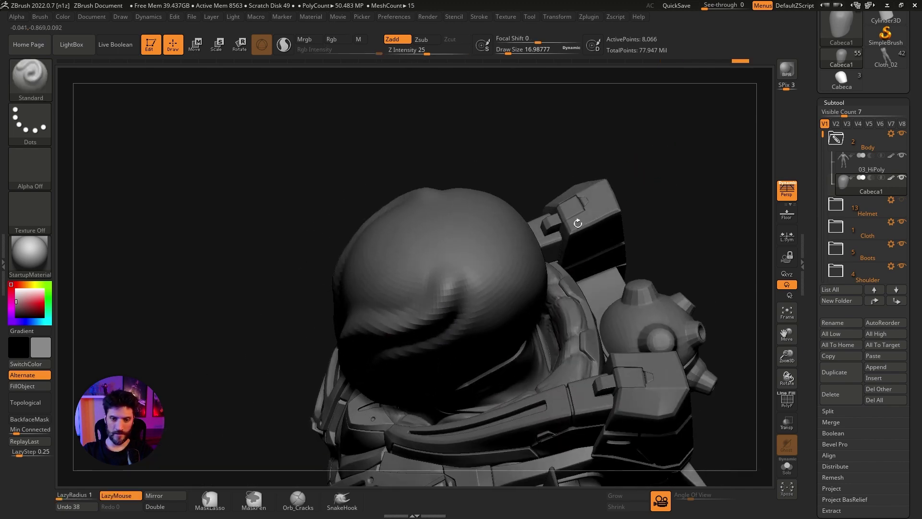
pyautogui.moveTo(456, 218); pyautogui.dragTo(463, 227)
pyautogui.hotkey('ctrl', 'z')
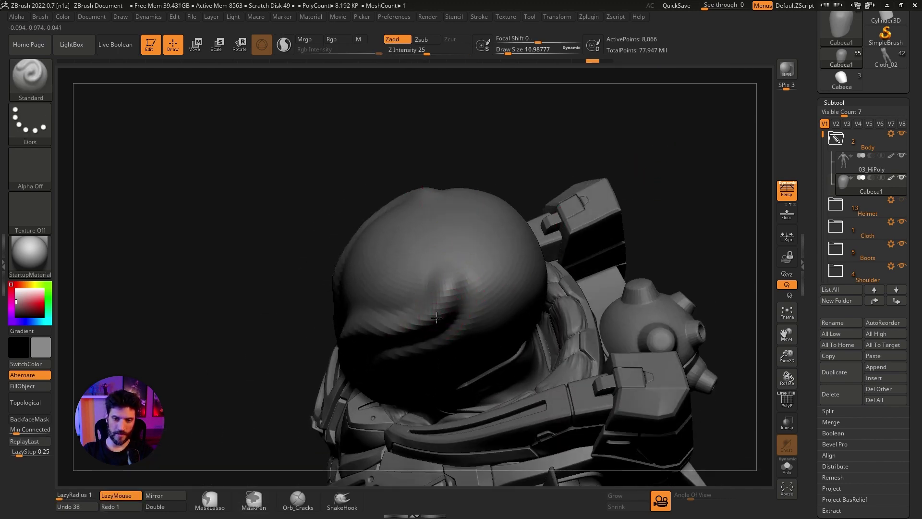
pyautogui.moveTo(442, 268); pyautogui.dragTo(453, 285)
pyautogui.hotkey('ctrl', 'z')
pyautogui.hotkey('ctrl', 'z')
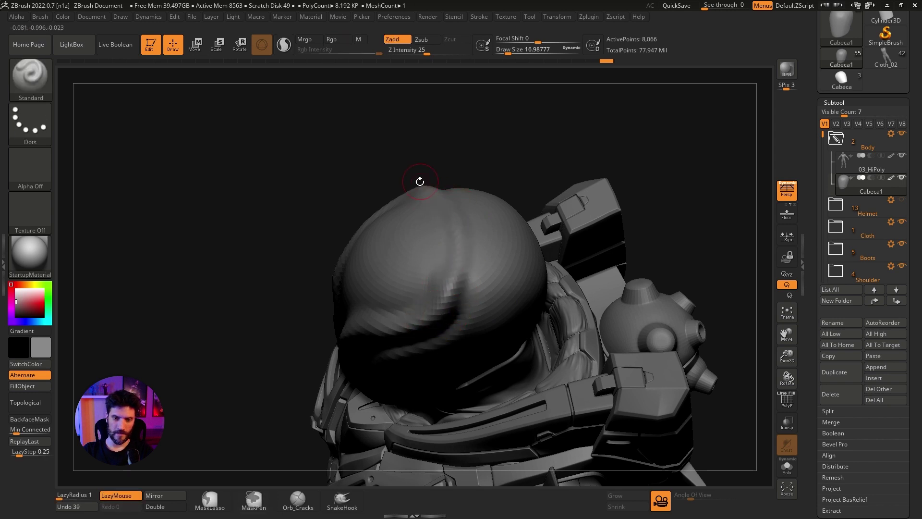
pyautogui.moveTo(453, 285)
pyautogui.mouseDown()
pyautogui.moveTo(430, 315)
pyautogui.moveTo(438, 279)
pyautogui.mouseUp()
pyautogui.moveTo(428, 207); pyautogui.dragTo(433, 221)
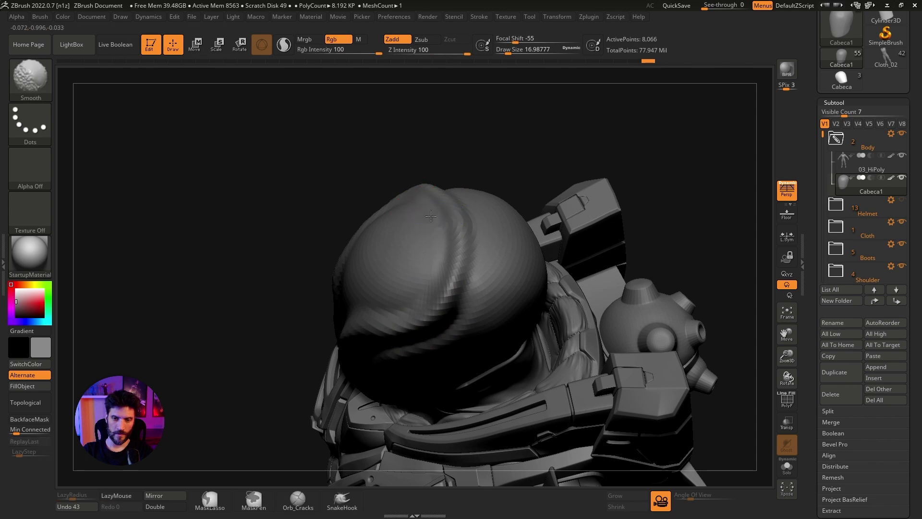
pyautogui.moveTo(413, 288); pyautogui.dragTo(384, 320)
pyautogui.moveTo(585, 156)
pyautogui.mouseDown()
pyautogui.moveTo(612, 165)
pyautogui.moveTo(613, 185)
pyautogui.moveTo(400, 239)
pyautogui.mouseUp()
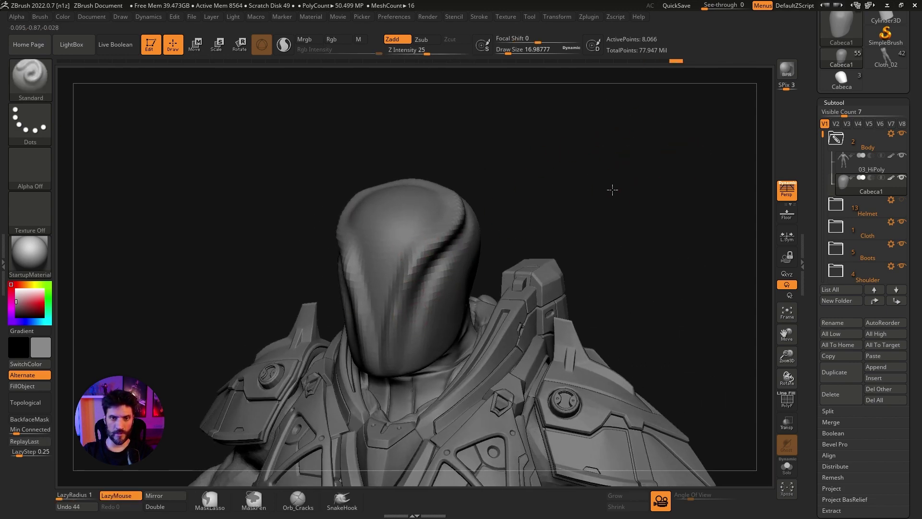
pyautogui.moveTo(586, 178); pyautogui.dragTo(611, 188)
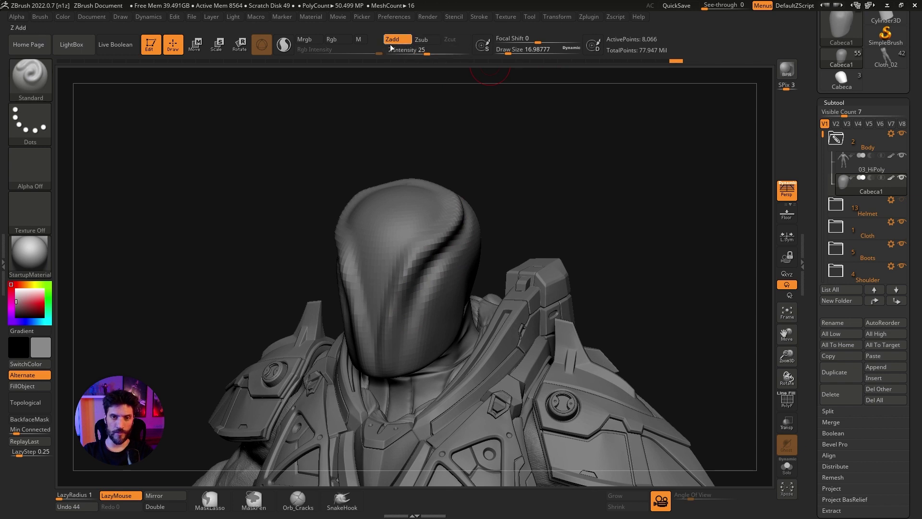
# - Try a Zsub stroke on the helmet's left side, undo it, and return to Zadd
pyautogui.click(425, 40)
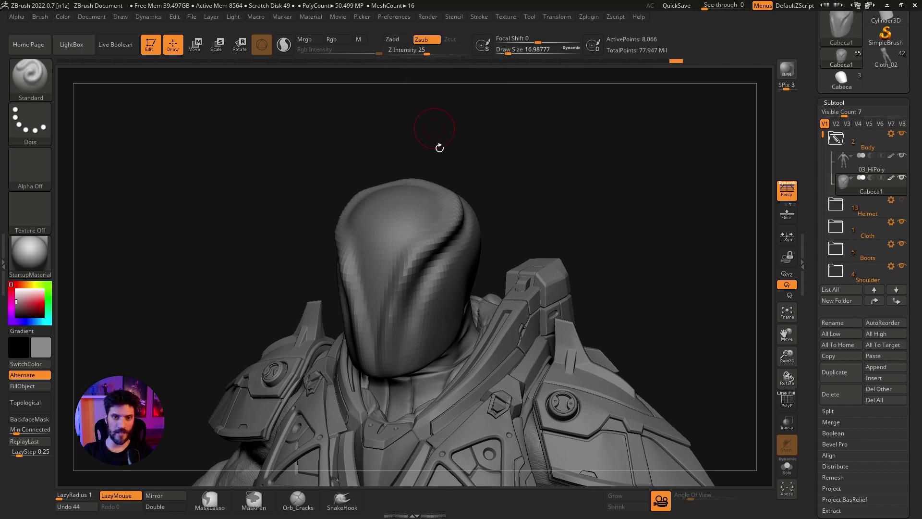
pyautogui.moveTo(485, 138); pyautogui.dragTo(449, 209)
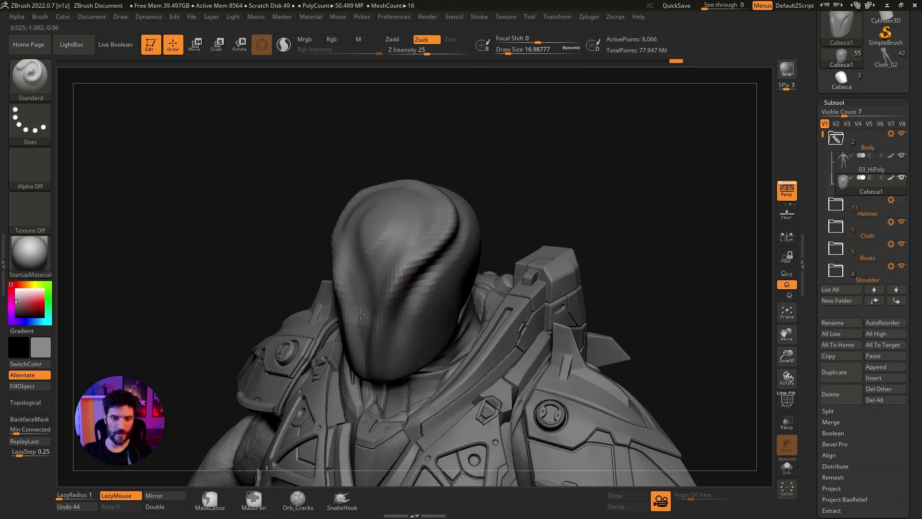
pyautogui.hotkey('ctrl', 'z')
pyautogui.moveTo(413, 159); pyautogui.dragTo(391, 82)
pyautogui.click(396, 40)
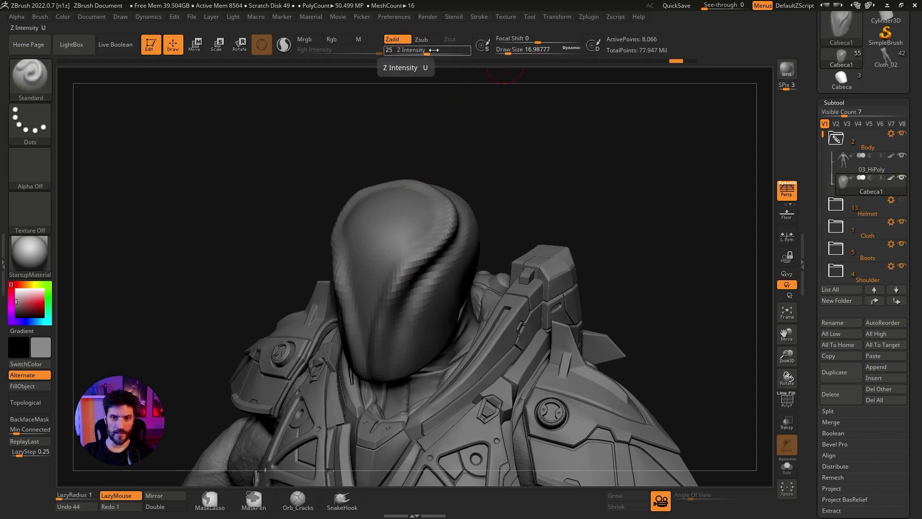
# - With brush size about 43 and focal shift -55, carve and smooth creases along the helmet top
pyautogui.moveTo(509, 50); pyautogui.dragTo(508, 49)
pyautogui.moveTo(539, 210); pyautogui.dragTo(535, 99)
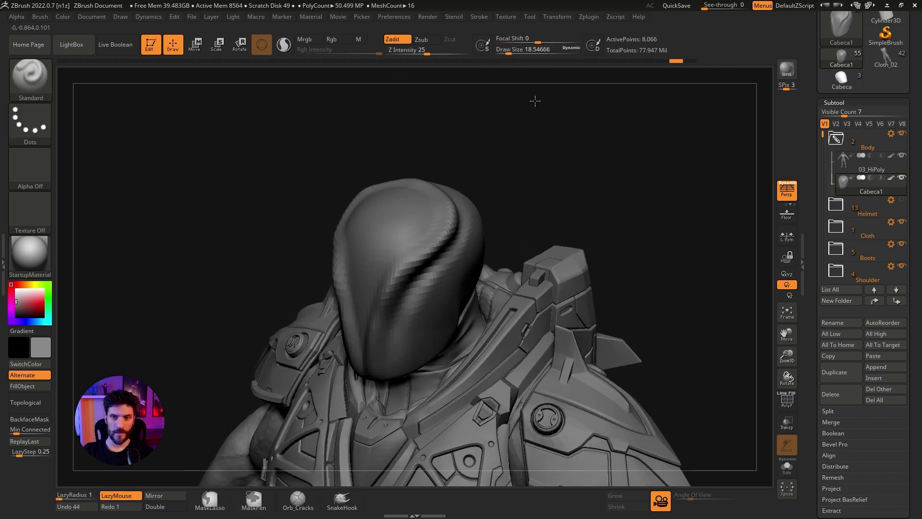
pyautogui.moveTo(537, 41); pyautogui.dragTo(513, 58)
pyautogui.moveTo(509, 144); pyautogui.dragTo(404, 238)
pyautogui.moveTo(394, 202); pyautogui.dragTo(399, 262)
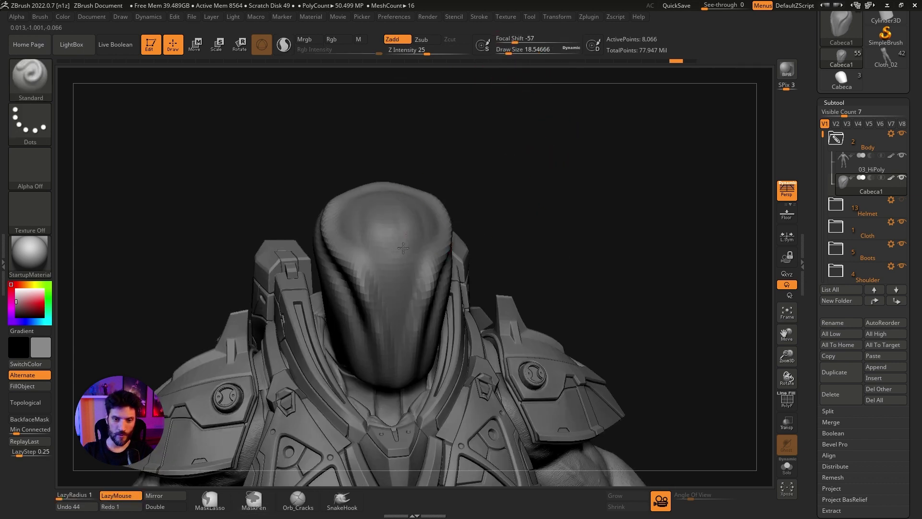
pyautogui.moveTo(391, 225); pyautogui.dragTo(399, 286)
pyautogui.moveTo(379, 197)
pyautogui.mouseDown()
pyautogui.moveTo(402, 247)
pyautogui.moveTo(408, 216)
pyautogui.mouseUp()
pyautogui.moveTo(560, 198); pyautogui.dragTo(512, 76)
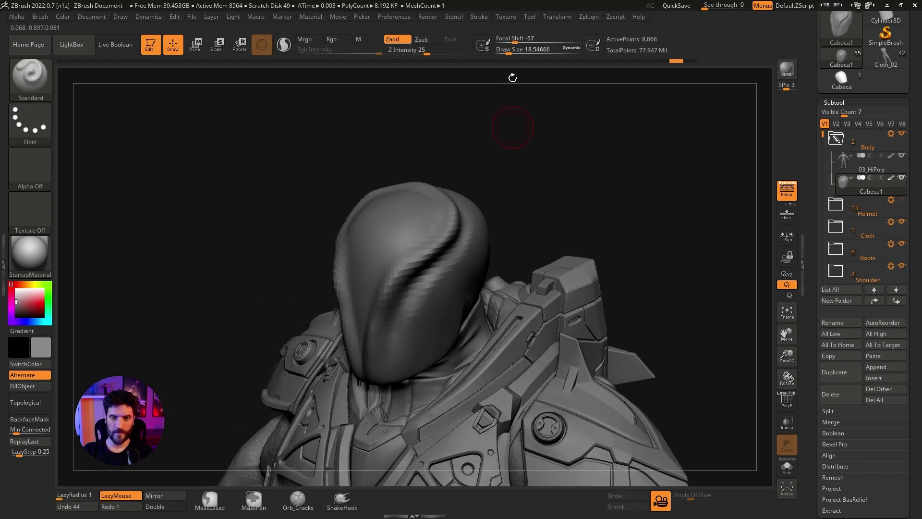
# - Sculpt and smooth the helmet side with a softer falloff, then enlarge the brush to about 40
pyautogui.click(526, 39)
pyautogui.moveTo(558, 42); pyautogui.dragTo(564, 42)
pyautogui.moveTo(548, 96)
pyautogui.mouseDown()
pyautogui.moveTo(545, 155)
pyautogui.moveTo(476, 202)
pyautogui.moveTo(458, 278)
pyautogui.moveTo(437, 313)
pyautogui.mouseUp()
pyautogui.keyDown('shift'); pyautogui.moveTo(493, 231); pyautogui.dragTo(481, 259); pyautogui.keyUp('shift')
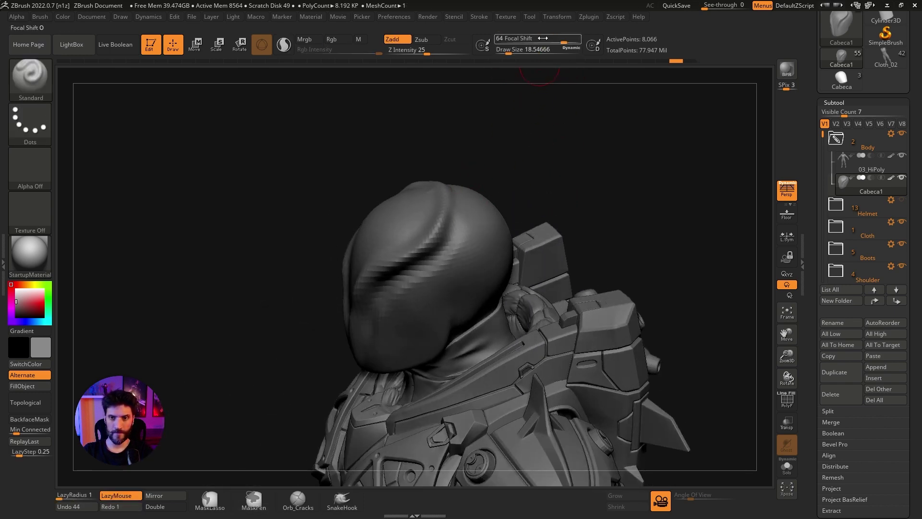
pyautogui.moveTo(563, 41); pyautogui.dragTo(539, 41)
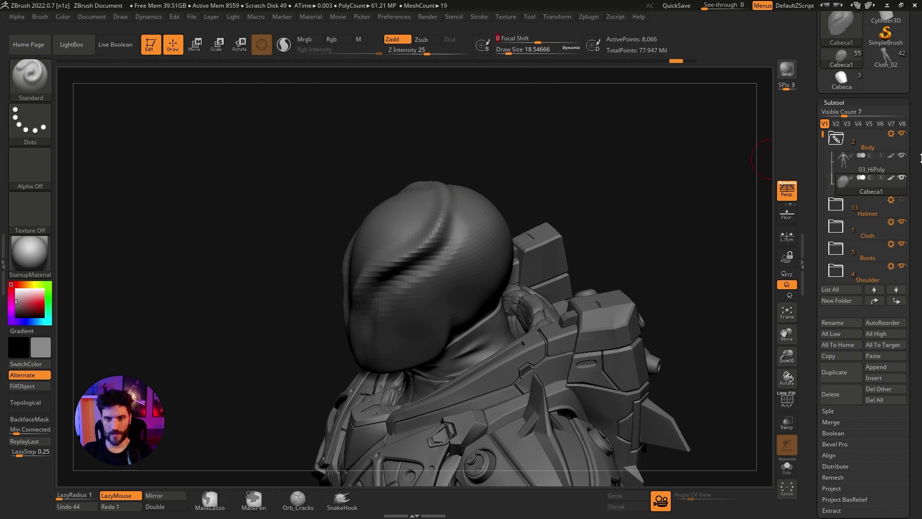
pyautogui.moveTo(657, 142)
pyautogui.mouseDown()
pyautogui.moveTo(642, 154)
pyautogui.moveTo(650, 185)
pyautogui.moveTo(650, 162)
pyautogui.moveTo(626, 162)
pyautogui.moveTo(459, 241)
pyautogui.moveTo(412, 234)
pyautogui.moveTo(456, 226)
pyautogui.mouseUp()
pyautogui.moveTo(508, 50); pyautogui.dragTo(514, 50)
pyautogui.moveTo(499, 173); pyautogui.dragTo(541, 192)
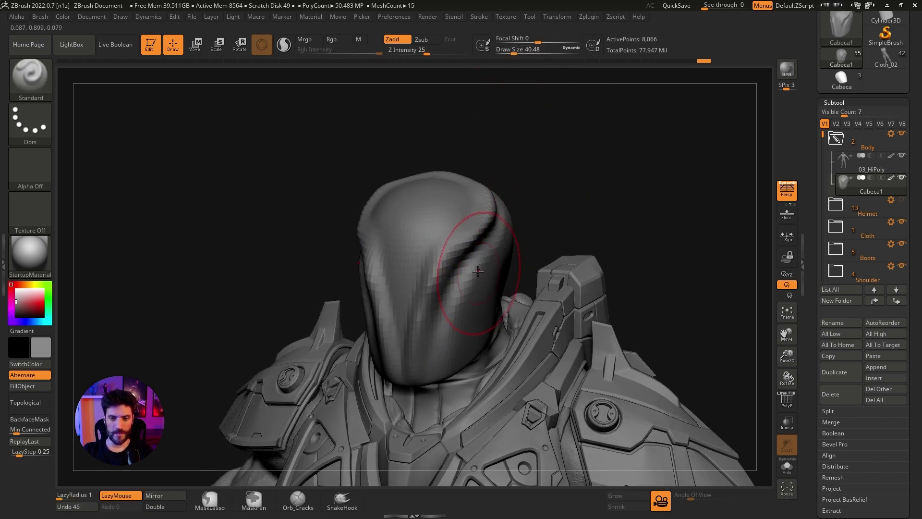
# - Select the Move brush from the brush library and enlarge it
pyautogui.click(30, 84)
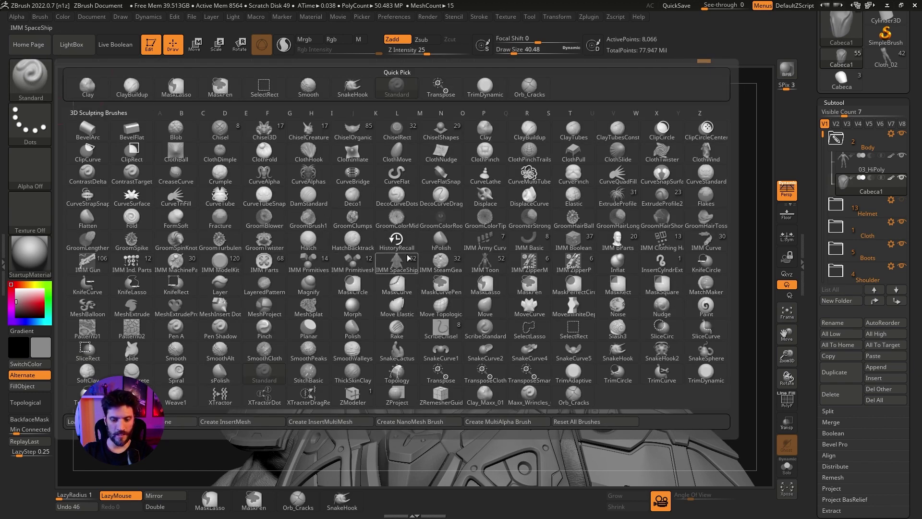
pyautogui.press('m')
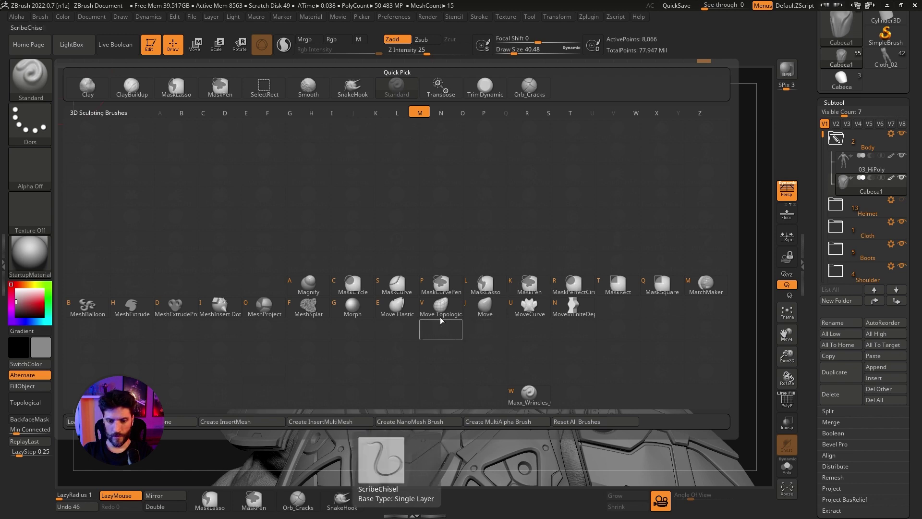
pyautogui.click(491, 310)
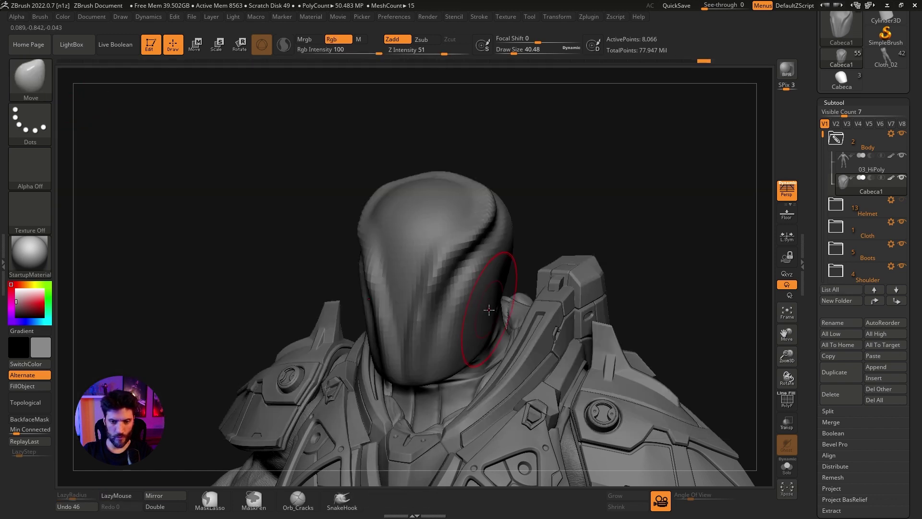
pyautogui.moveTo(634, 209); pyautogui.dragTo(600, 164)
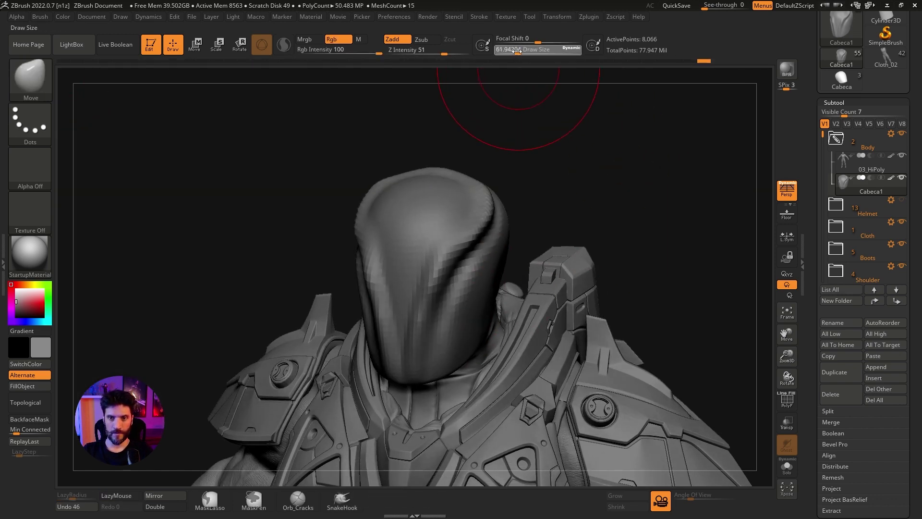
pyautogui.moveTo(516, 51); pyautogui.dragTo(520, 51)
pyautogui.moveTo(600, 120); pyautogui.dragTo(562, 138)
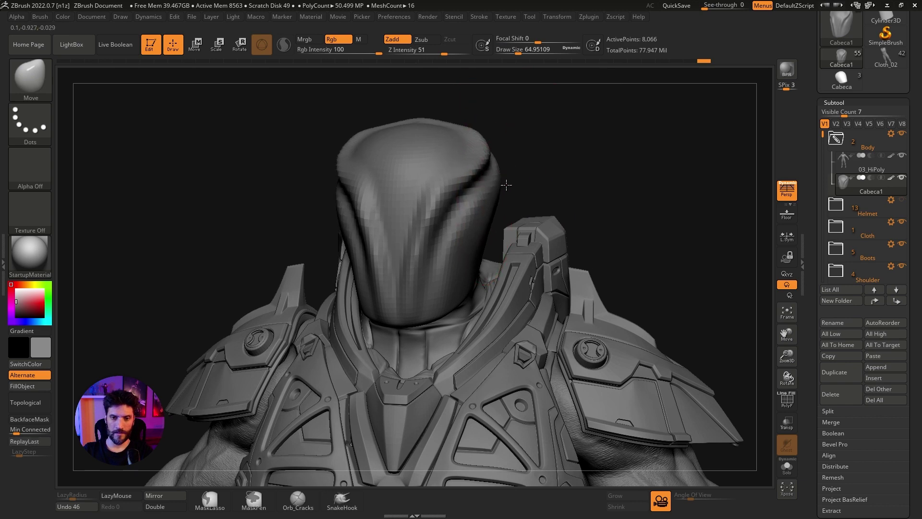
# - Pull the helmet top into a broader, wider crown from side and top views
pyautogui.moveTo(506, 184)
pyautogui.mouseDown()
pyautogui.moveTo(473, 125)
pyautogui.moveTo(480, 139)
pyautogui.mouseUp()
pyautogui.moveTo(548, 152); pyautogui.dragTo(566, 192)
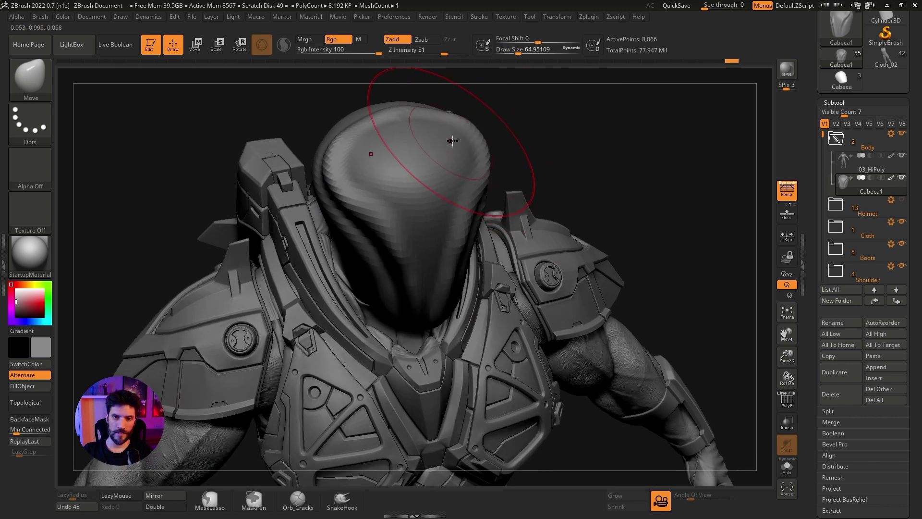
pyautogui.moveTo(643, 144)
pyautogui.mouseDown()
pyautogui.moveTo(624, 129)
pyautogui.moveTo(603, 140)
pyautogui.mouseUp()
pyautogui.moveTo(423, 140)
pyautogui.mouseDown()
pyautogui.moveTo(363, 130)
pyautogui.moveTo(380, 118)
pyautogui.moveTo(327, 144)
pyautogui.moveTo(317, 194)
pyautogui.moveTo(303, 113)
pyautogui.mouseUp()
pyautogui.moveTo(336, 144); pyautogui.dragTo(384, 139)
pyautogui.moveTo(603, 164)
pyautogui.mouseDown()
pyautogui.moveTo(662, 165)
pyautogui.moveTo(640, 151)
pyautogui.moveTo(628, 164)
pyautogui.moveTo(486, 129)
pyautogui.moveTo(583, 181)
pyautogui.mouseUp()
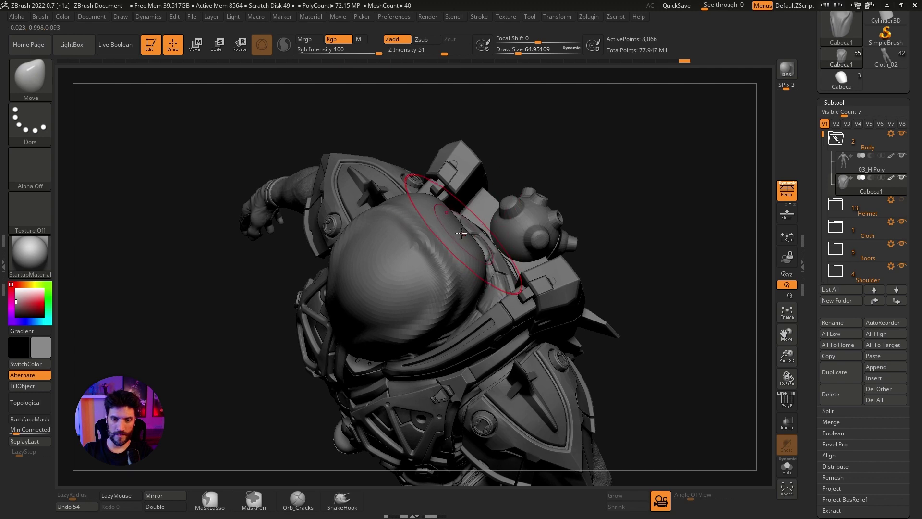
pyautogui.moveTo(461, 234); pyautogui.dragTo(447, 226)
pyautogui.moveTo(519, 49); pyautogui.dragTo(517, 49)
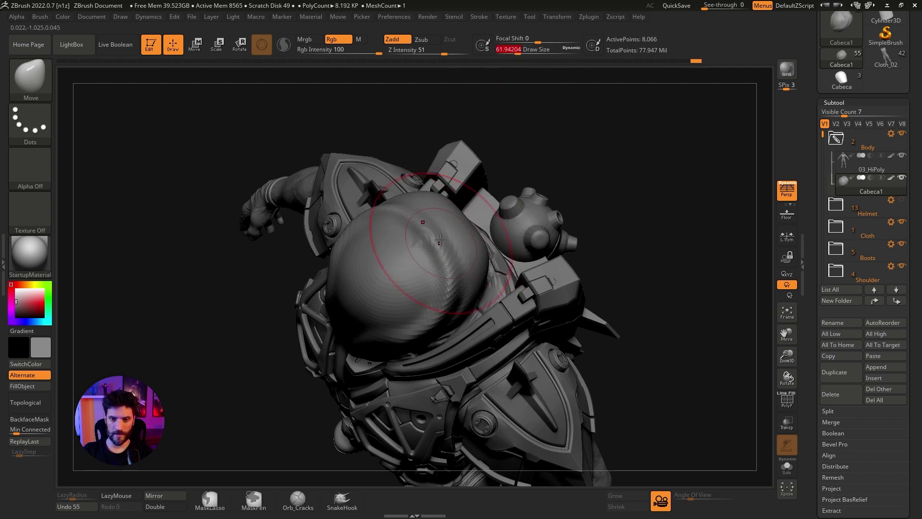
pyautogui.moveTo(440, 239); pyautogui.dragTo(465, 211)
# - Shrink the brush, try pushing an eye hole into the helmet, and undo it
pyautogui.moveTo(595, 144)
pyautogui.mouseDown()
pyautogui.moveTo(613, 95)
pyautogui.moveTo(632, 206)
pyautogui.moveTo(644, 181)
pyautogui.moveTo(464, 71)
pyautogui.mouseUp()
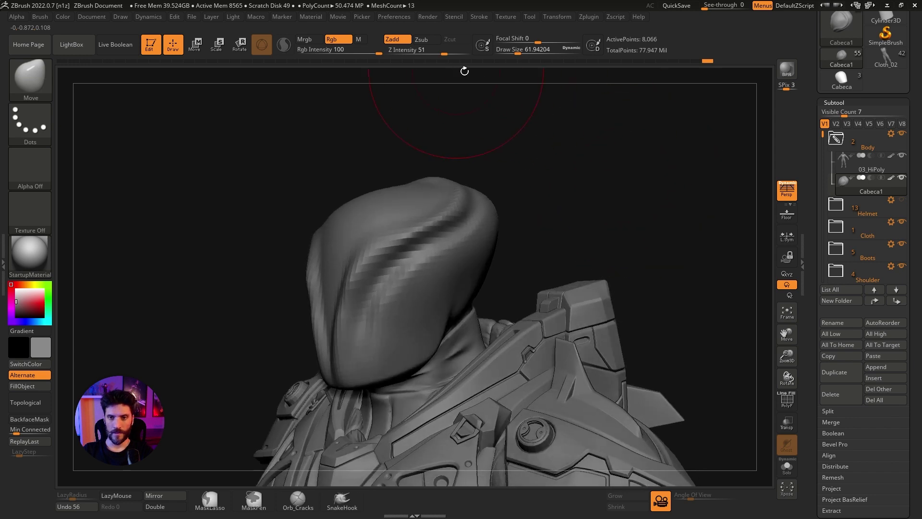
pyautogui.moveTo(517, 50); pyautogui.dragTo(511, 50)
pyautogui.moveTo(504, 85)
pyautogui.mouseDown()
pyautogui.moveTo(592, 168)
pyautogui.moveTo(576, 202)
pyautogui.mouseUp()
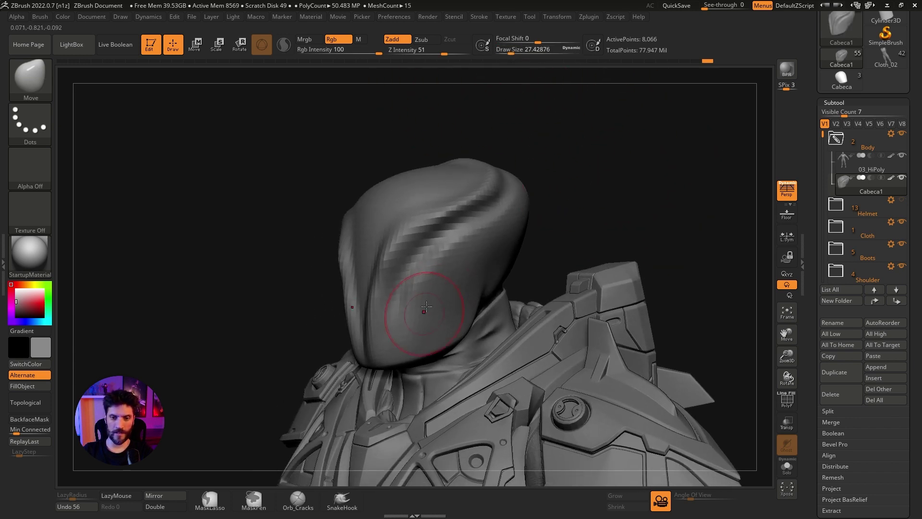
pyautogui.moveTo(445, 283); pyautogui.dragTo(441, 286)
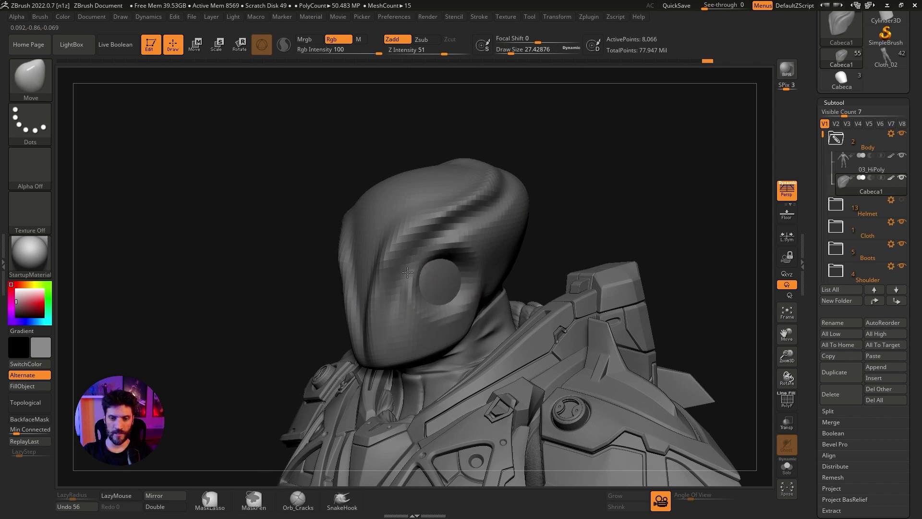
pyautogui.moveTo(440, 286); pyautogui.dragTo(443, 281)
pyautogui.hotkey('ctrl', 'z')
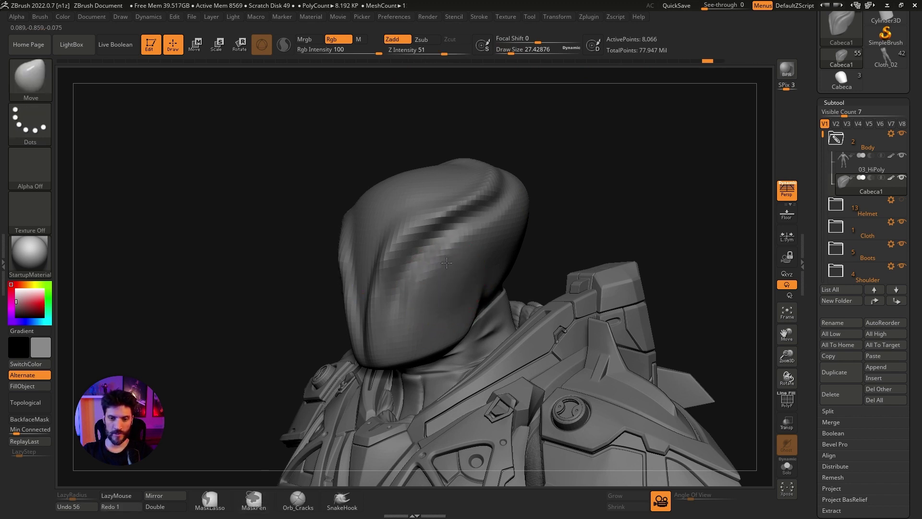
pyautogui.moveTo(443, 282)
pyautogui.keyDown('shift'); pyautogui.mouseDown(button='right')
pyautogui.moveTo(423, 292)
pyautogui.moveTo(541, 212)
pyautogui.mouseUp(button='right'); pyautogui.keyUp('shift')
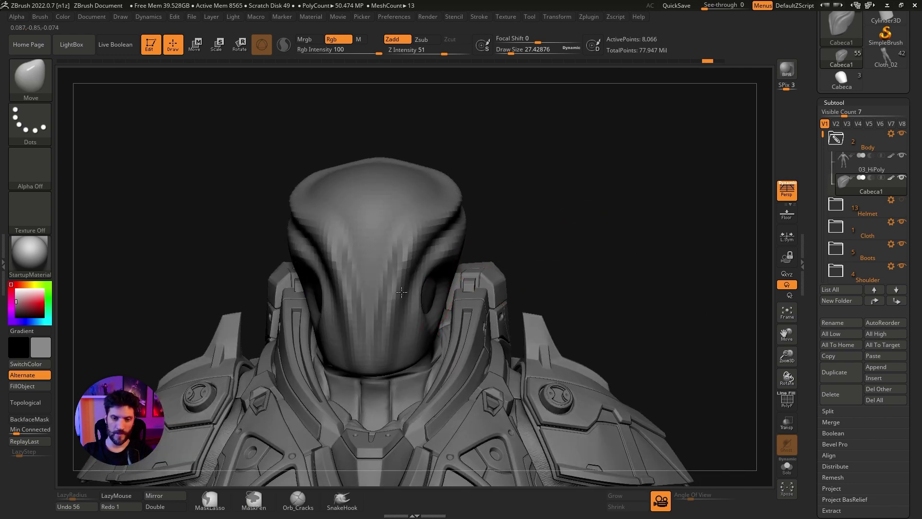
pyautogui.moveTo(633, 212); pyautogui.dragTo(593, 212)
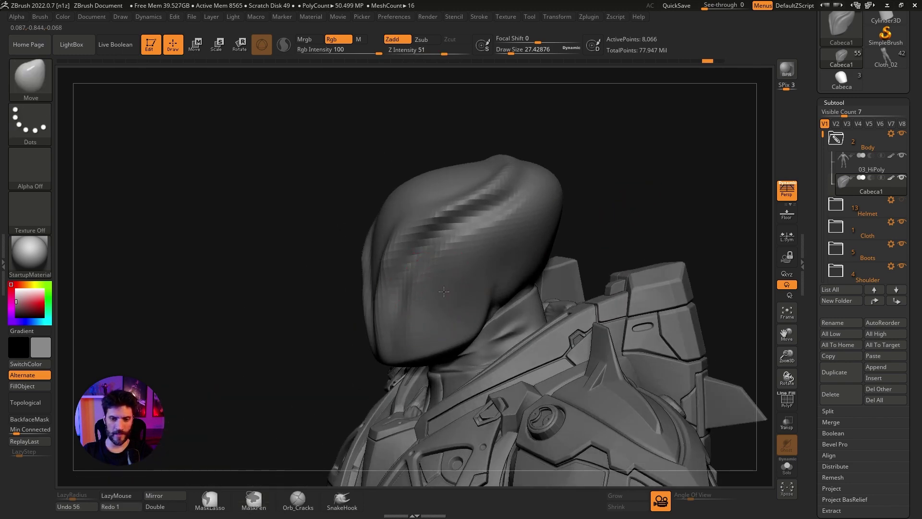
# - Undo pushes on the visor, cheek and helmet top, then enlarge the brush
pyautogui.moveTo(444, 291); pyautogui.dragTo(627, 171)
pyautogui.moveTo(409, 198); pyautogui.dragTo(423, 212)
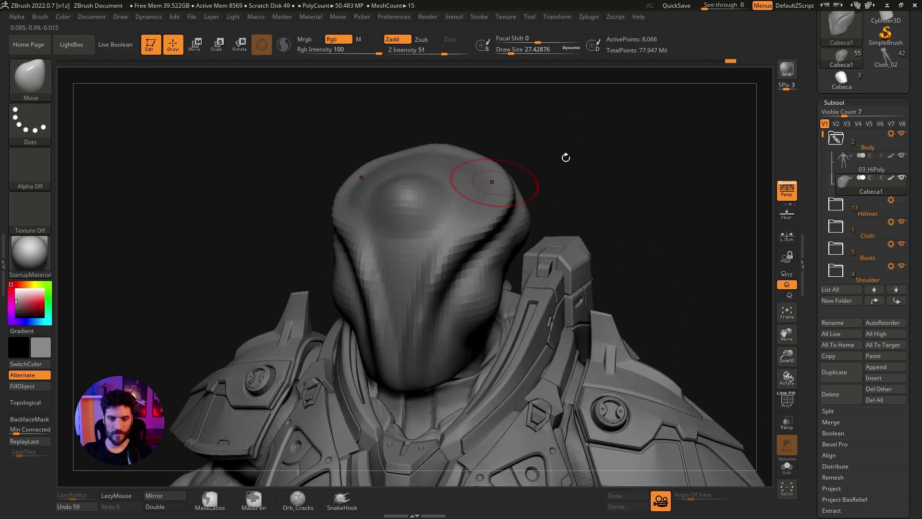
pyautogui.hotkey('ctrl', 'z')
pyautogui.hotkey('ctrl', 'z')
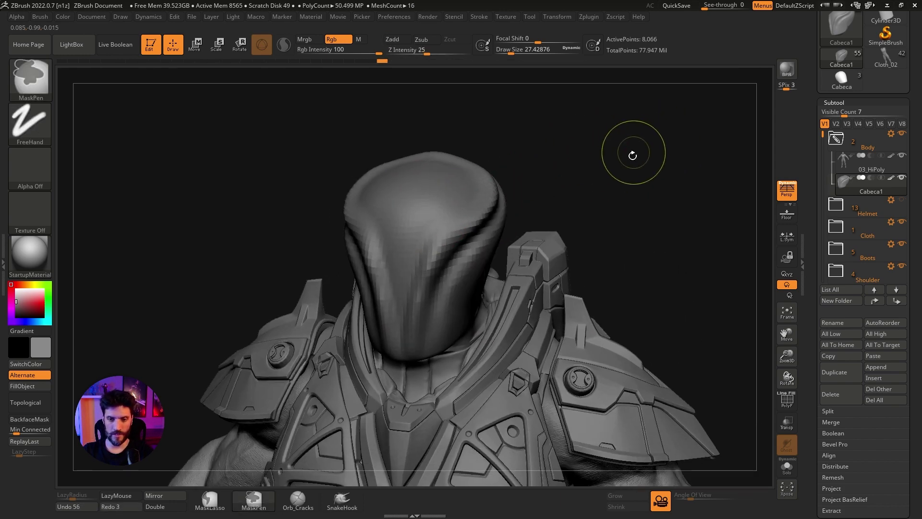
pyautogui.hotkey('ctrl', 'z')
pyautogui.moveTo(623, 181); pyautogui.dragTo(420, 255)
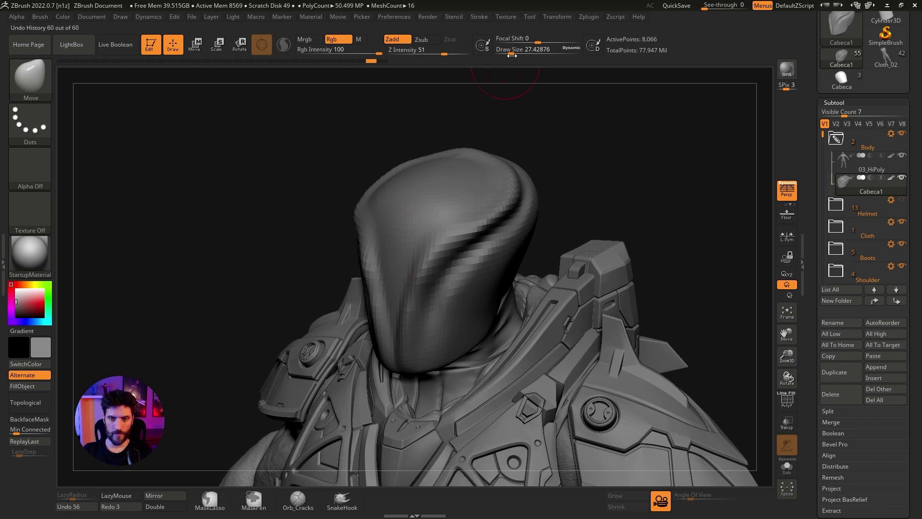
pyautogui.moveTo(511, 55); pyautogui.dragTo(514, 48)
pyautogui.moveTo(590, 179); pyautogui.dragTo(505, 185)
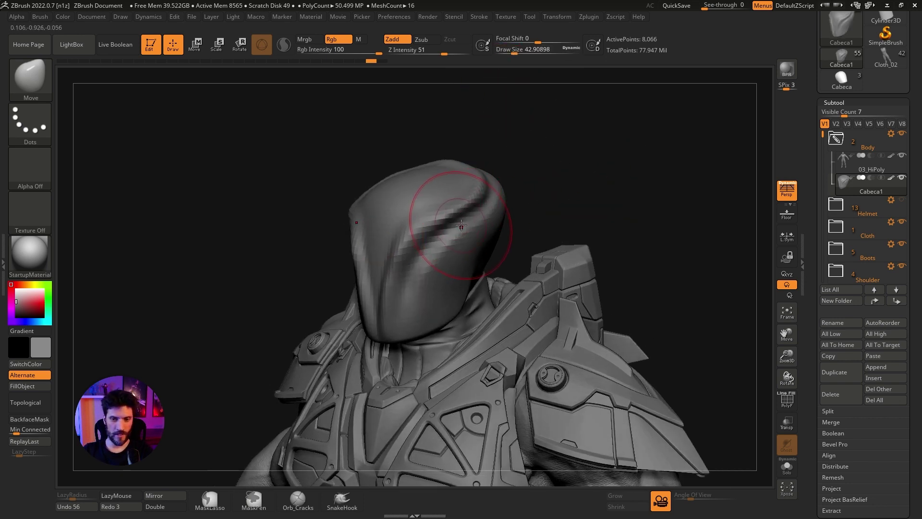
pyautogui.moveTo(581, 177)
pyautogui.mouseDown()
pyautogui.moveTo(560, 168)
pyautogui.moveTo(552, 177)
pyautogui.mouseUp()
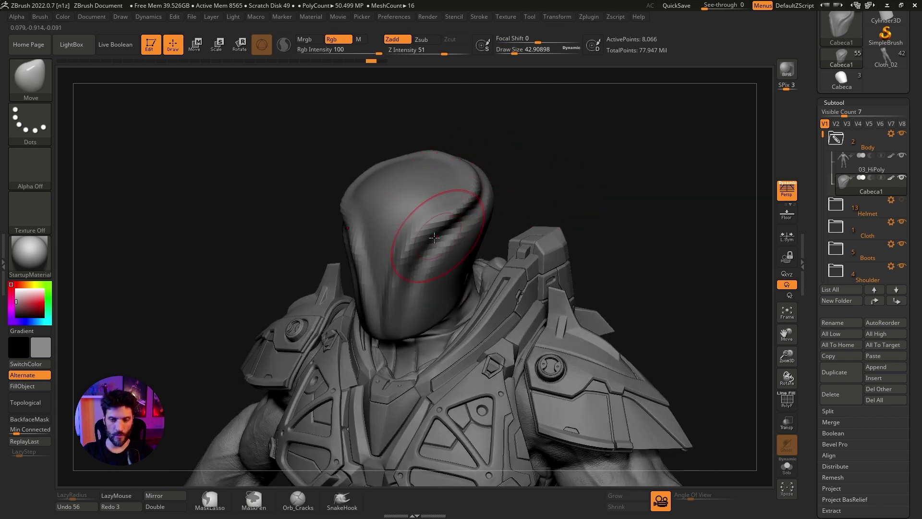
# - Switch to the DamStandard brush through the brush library
pyautogui.press('b')
pyautogui.press('d')
pyautogui.press('s')
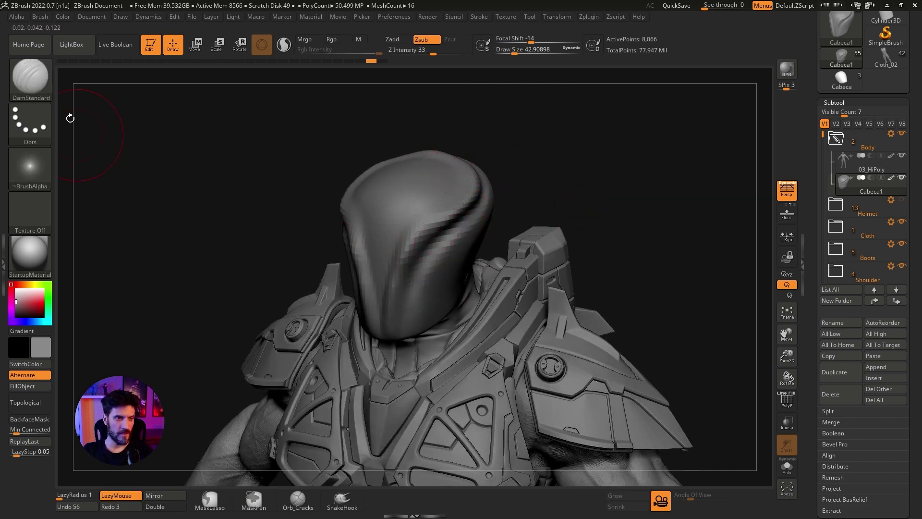
pyautogui.click(32, 88)
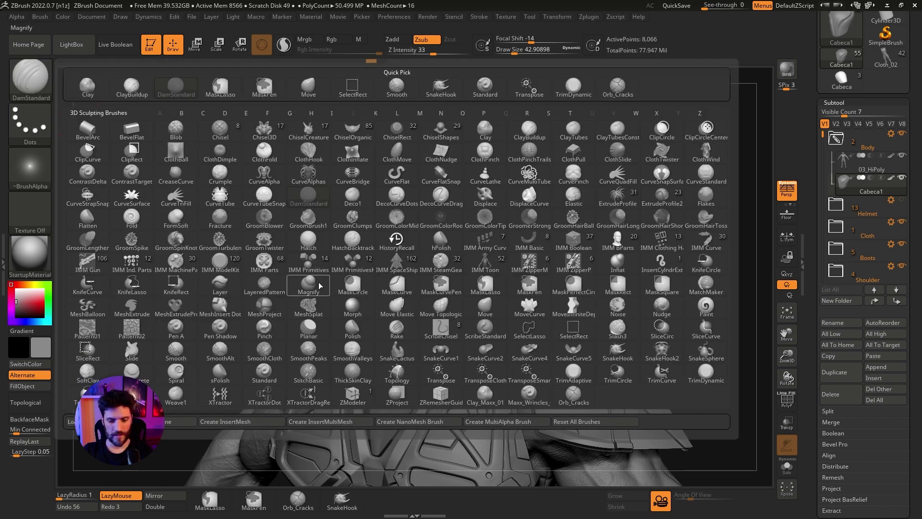
pyautogui.press('d')
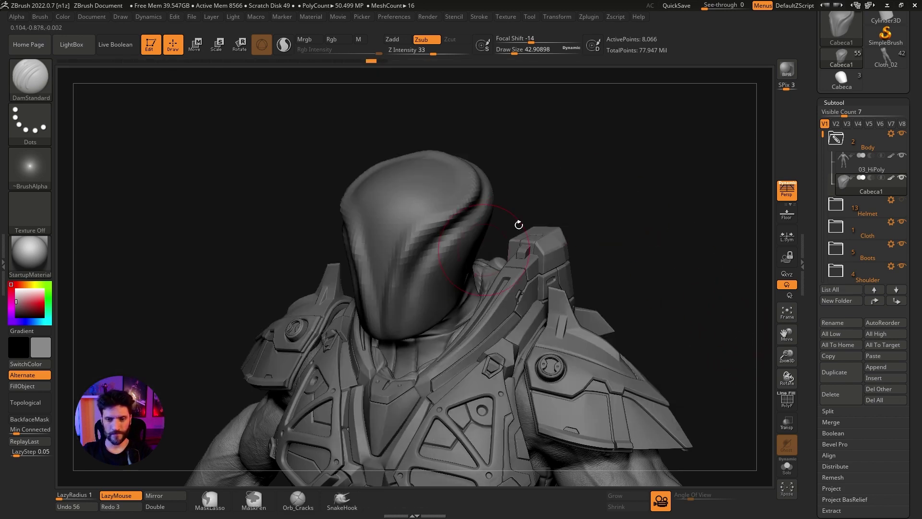
# - Shrink the brush to about 14, carve a mirrored crease across the head top, then undo it
pyautogui.moveTo(519, 225)
pyautogui.keyDown('alt'); pyautogui.mouseDown()
pyautogui.moveTo(530, 175)
pyautogui.moveTo(574, 174)
pyautogui.mouseUp(); pyautogui.keyUp('alt')
pyautogui.moveTo(517, 48); pyautogui.dragTo(504, 46)
pyautogui.moveTo(528, 91)
pyautogui.mouseDown()
pyautogui.moveTo(554, 106)
pyautogui.moveTo(480, 125)
pyautogui.mouseUp()
pyautogui.moveTo(422, 154); pyautogui.dragTo(399, 220)
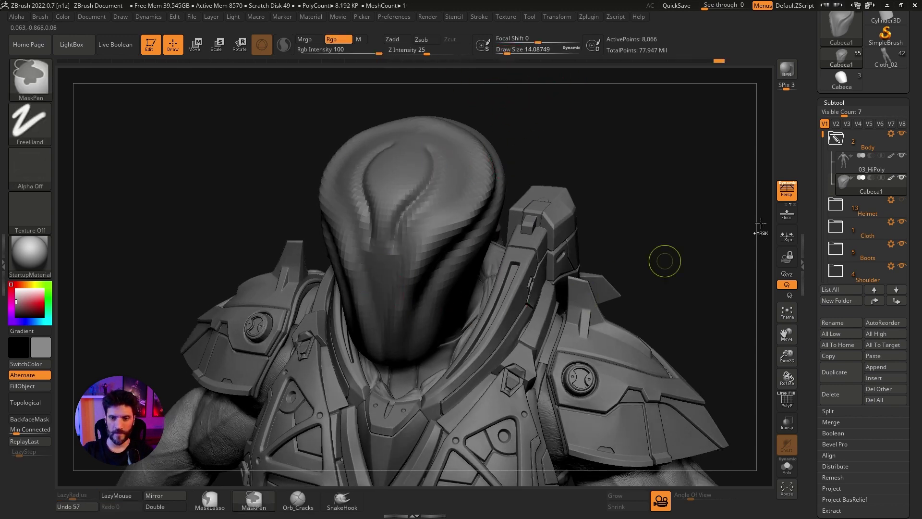
pyautogui.hotkey('ctrl', 'z')
# - Divide the head mesh to 32,514 points and try a teardrop crease on top, then undo it
pyautogui.click(834, 103)
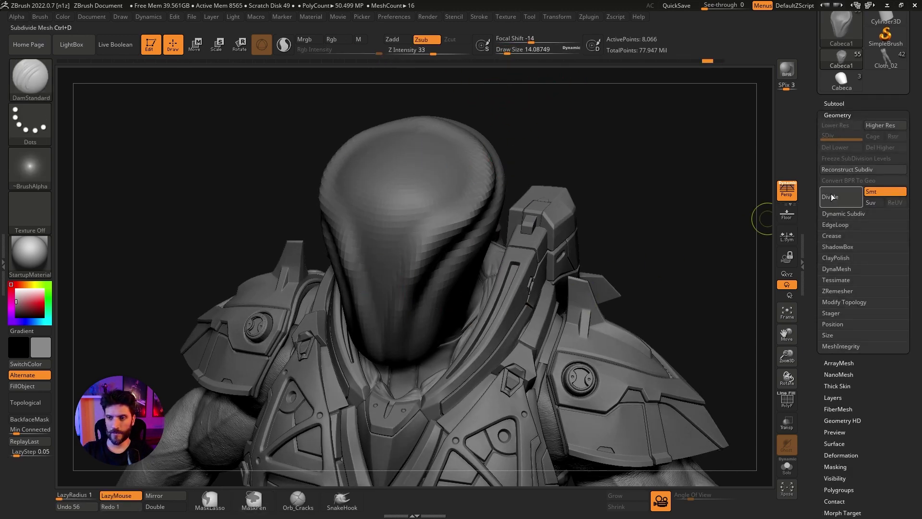
pyautogui.click(835, 197)
pyautogui.moveTo(431, 160); pyautogui.dragTo(403, 253)
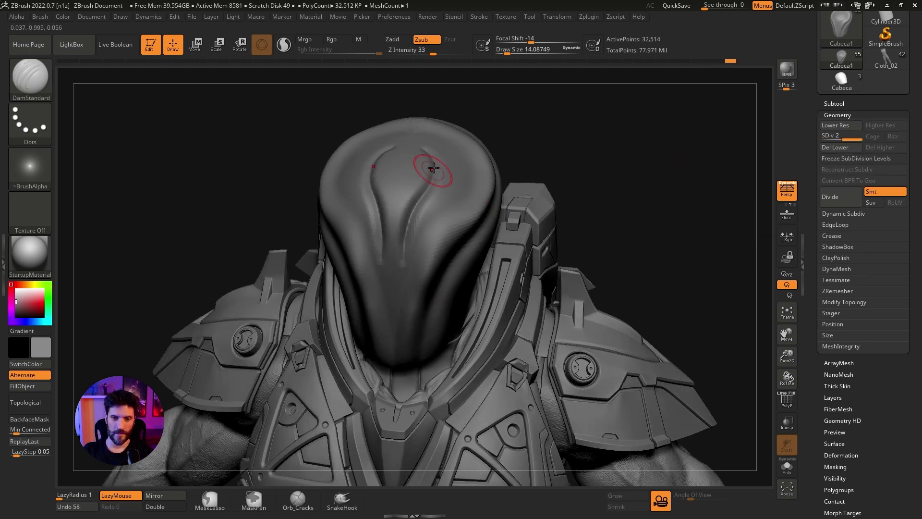
pyautogui.moveTo(552, 139)
pyautogui.mouseDown()
pyautogui.moveTo(595, 118)
pyautogui.moveTo(501, 188)
pyautogui.mouseUp()
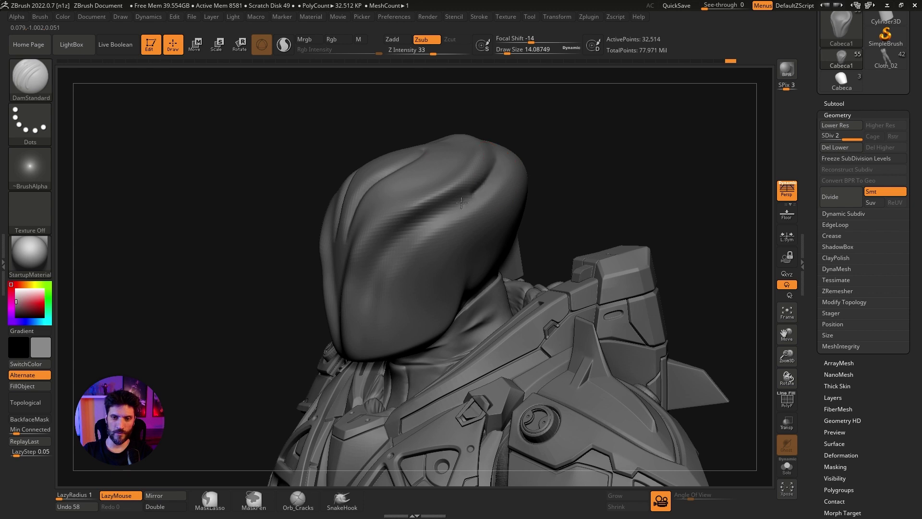
pyautogui.keyDown('shift'); pyautogui.moveTo(510, 149); pyautogui.dragTo(540, 123); pyautogui.keyUp('shift')
pyautogui.hotkey('ctrl', 'z')
pyautogui.hotkey('ctrl', 'z')
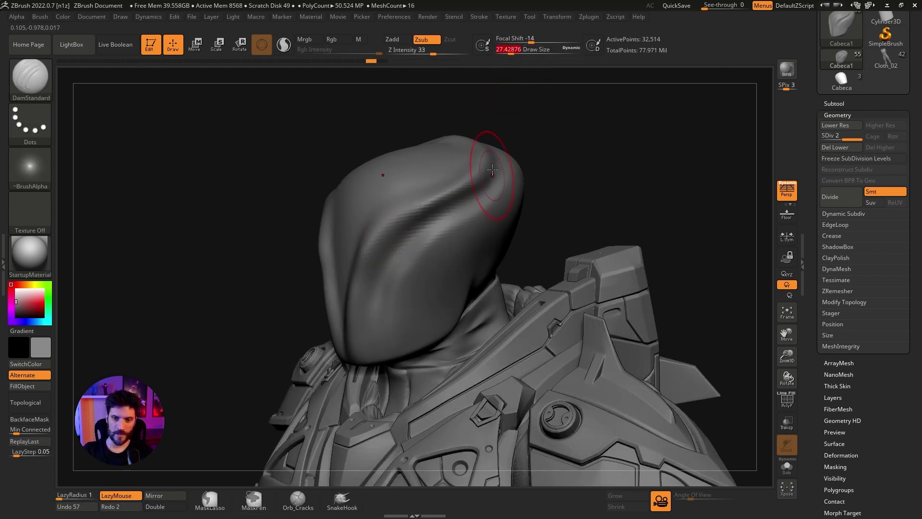
# - Carve DamStandard creases down the right side of the head and left side of the face
pyautogui.moveTo(483, 154)
pyautogui.mouseDown()
pyautogui.moveTo(497, 182)
pyautogui.moveTo(487, 183)
pyautogui.mouseUp()
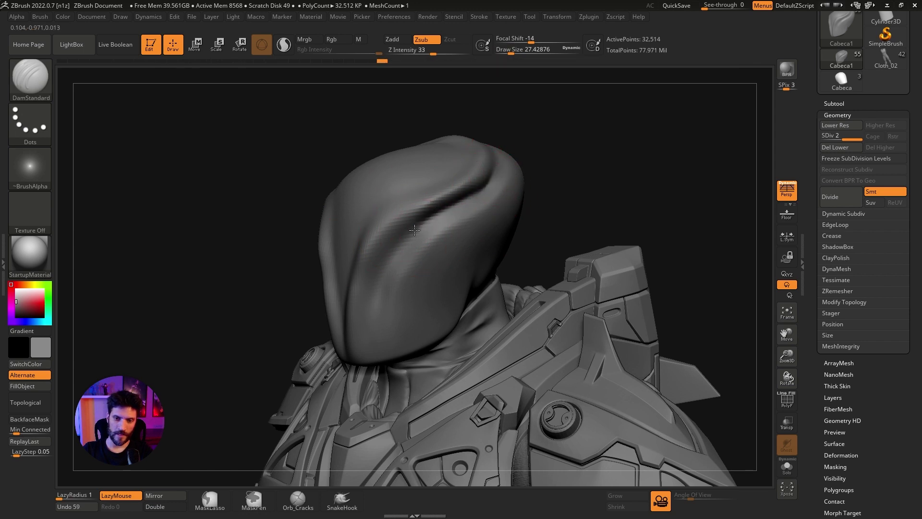
pyautogui.moveTo(388, 260); pyautogui.dragTo(367, 324)
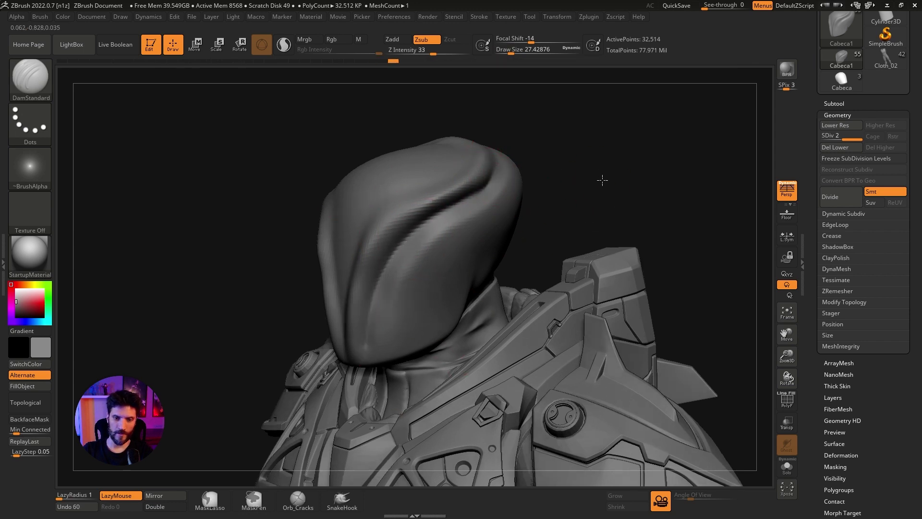
pyautogui.moveTo(602, 181)
pyautogui.mouseDown()
pyautogui.moveTo(614, 181)
pyautogui.moveTo(484, 254)
pyautogui.mouseUp()
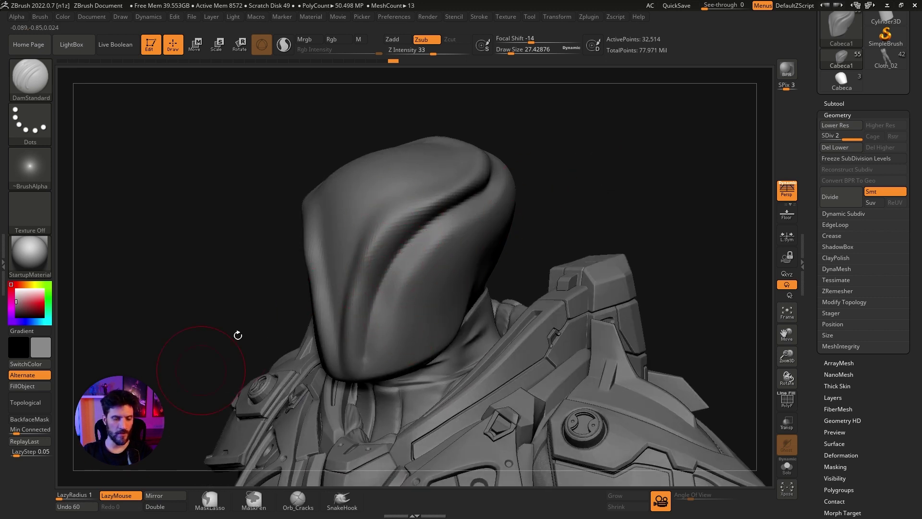
pyautogui.click(480, 17)
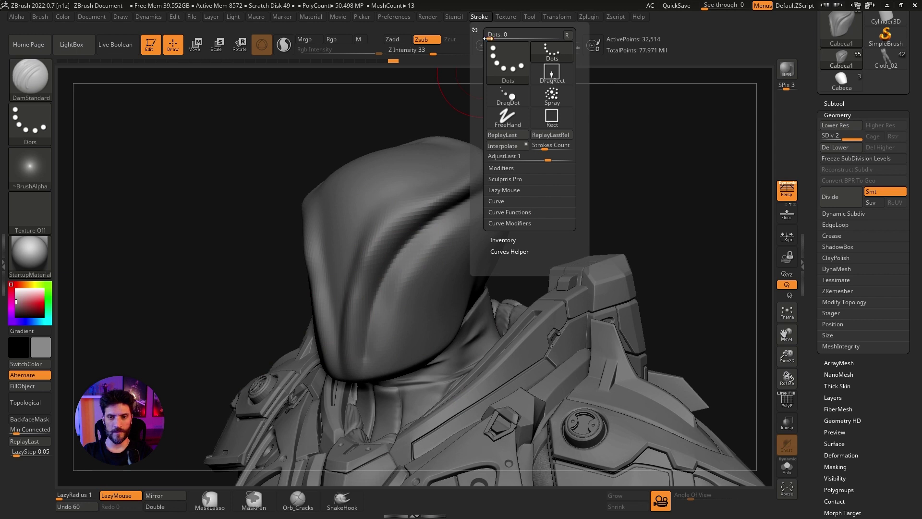
# - Lower Lazy Mouse LazyRadius from 36 to 1 and carve another crease along the upper head
pyautogui.click(508, 191)
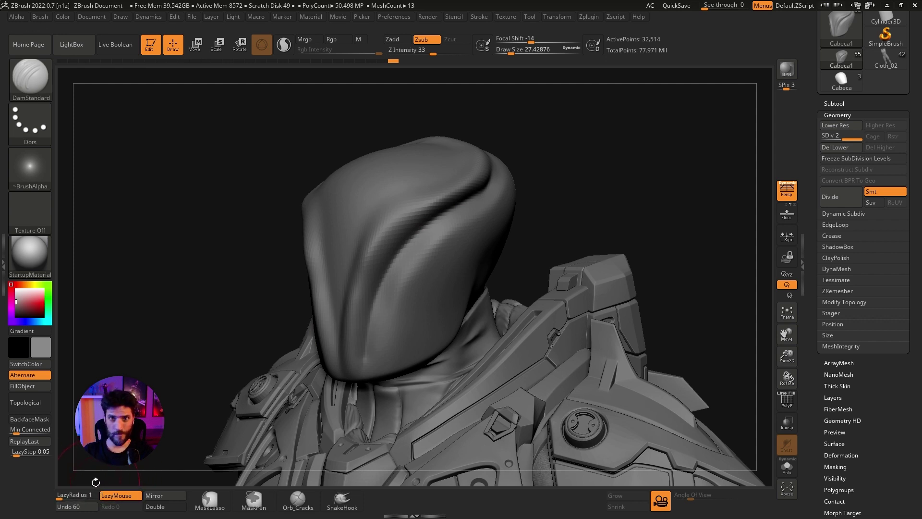
pyautogui.moveTo(164, 369)
pyautogui.mouseDown()
pyautogui.moveTo(167, 356)
pyautogui.moveTo(201, 394)
pyautogui.mouseUp()
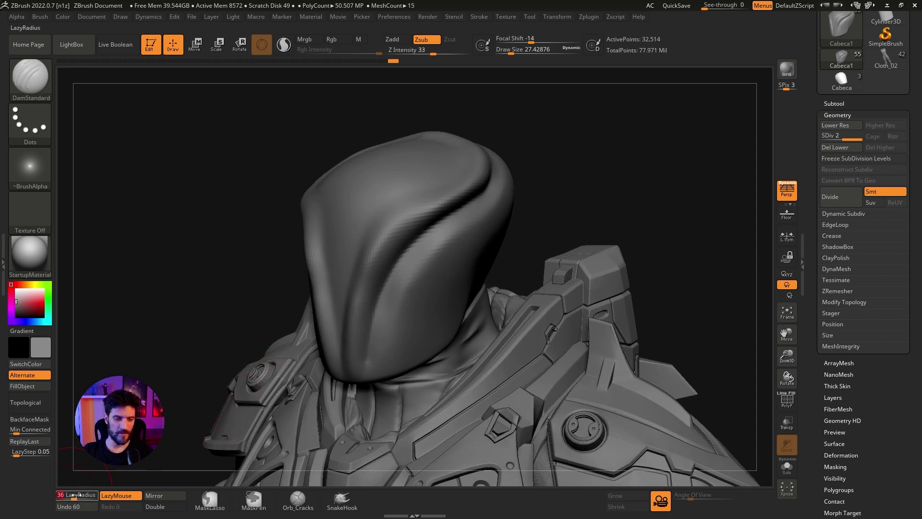
pyautogui.moveTo(582, 242)
pyautogui.mouseDown()
pyautogui.moveTo(584, 179)
pyautogui.moveTo(355, 333)
pyautogui.moveTo(597, 180)
pyautogui.moveTo(543, 200)
pyautogui.mouseUp()
pyautogui.hotkey('ctrl', 'z')
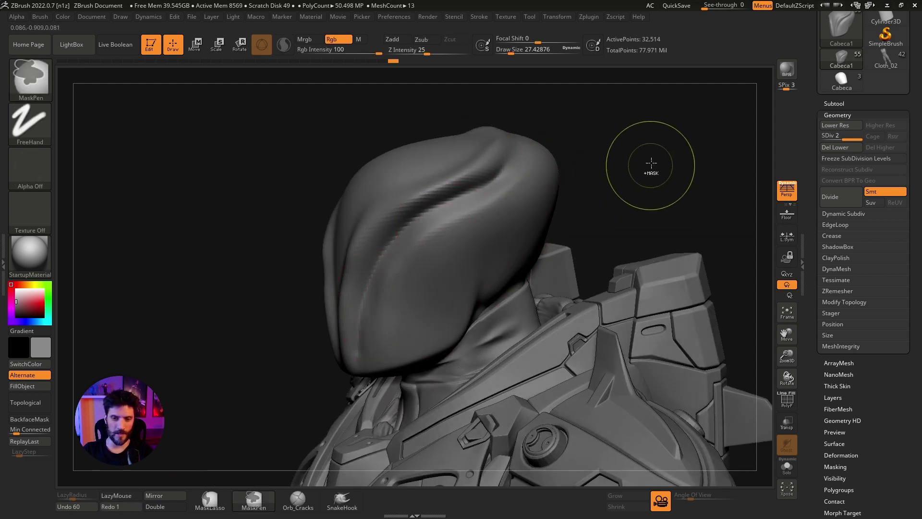
pyautogui.moveTo(648, 165)
pyautogui.mouseDown()
pyautogui.moveTo(632, 191)
pyautogui.moveTo(487, 268)
pyautogui.mouseUp()
pyautogui.moveTo(74, 499); pyautogui.dragTo(57, 498)
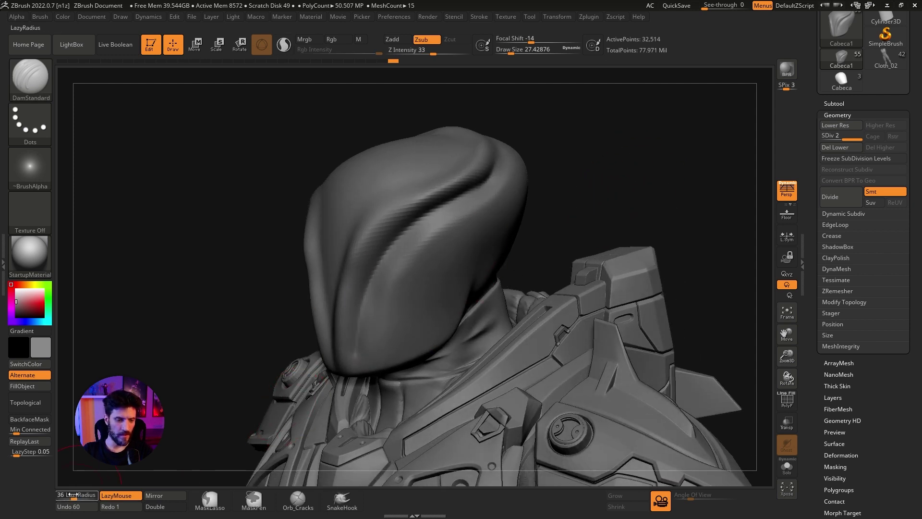
pyautogui.moveTo(612, 152); pyautogui.dragTo(410, 301)
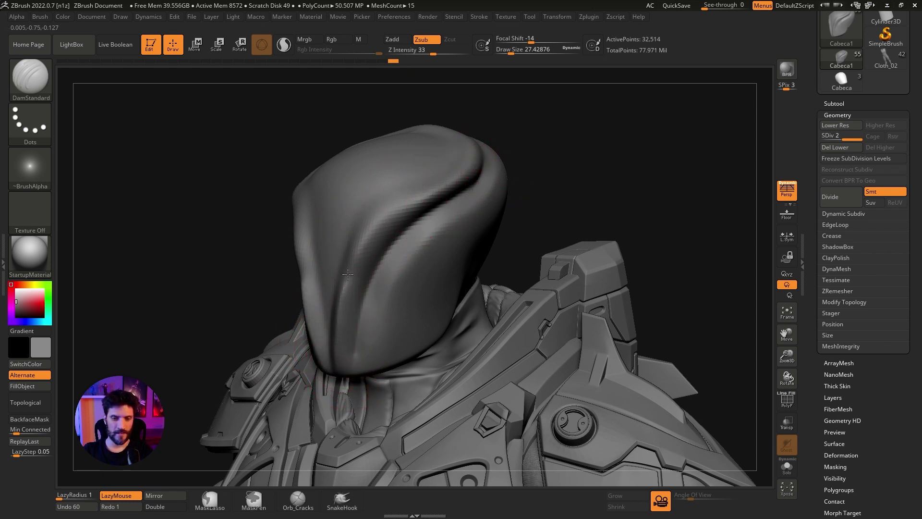
pyautogui.click(461, 176)
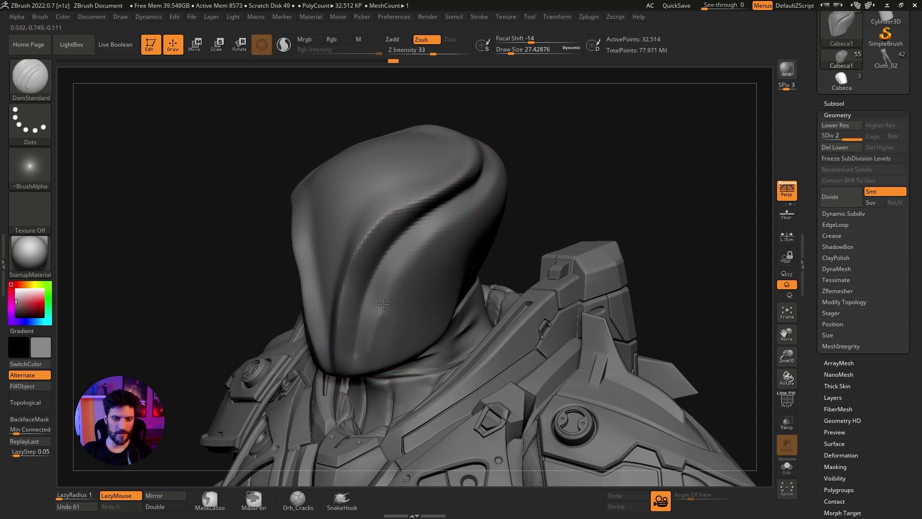
pyautogui.keyDown('alt'); pyautogui.moveTo(600, 175); pyautogui.dragTo(618, 160); pyautogui.keyUp('alt')
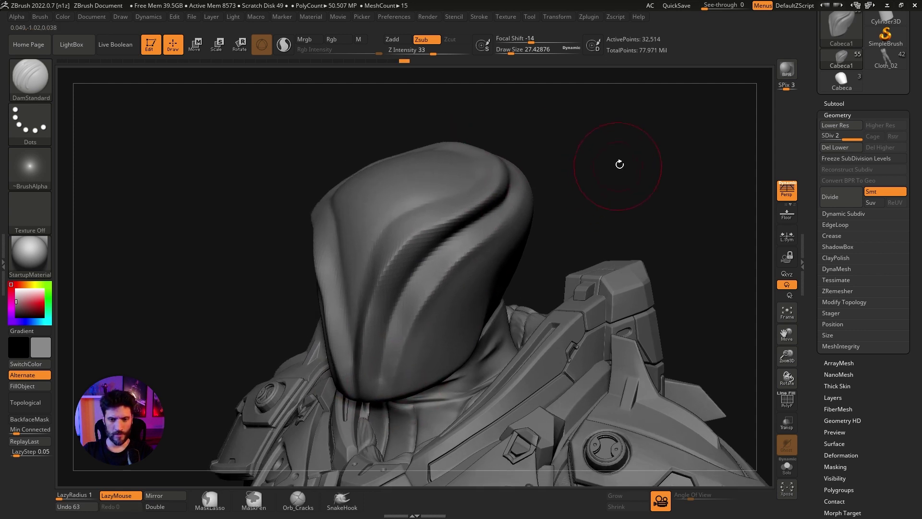
# - Switch to the TrimDynamic brush and enlarge it to about 18.5
pyautogui.press('b')
pyautogui.press('s')
pyautogui.press('t')
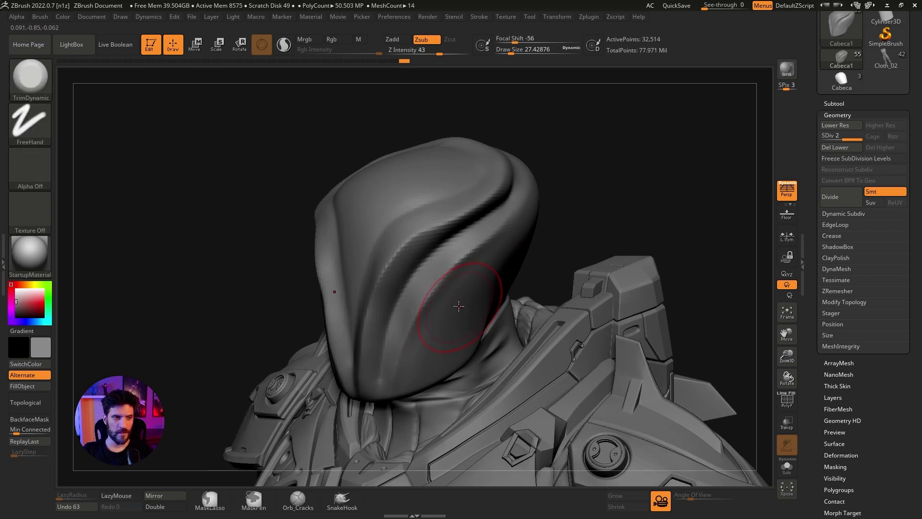
pyautogui.click(27, 95)
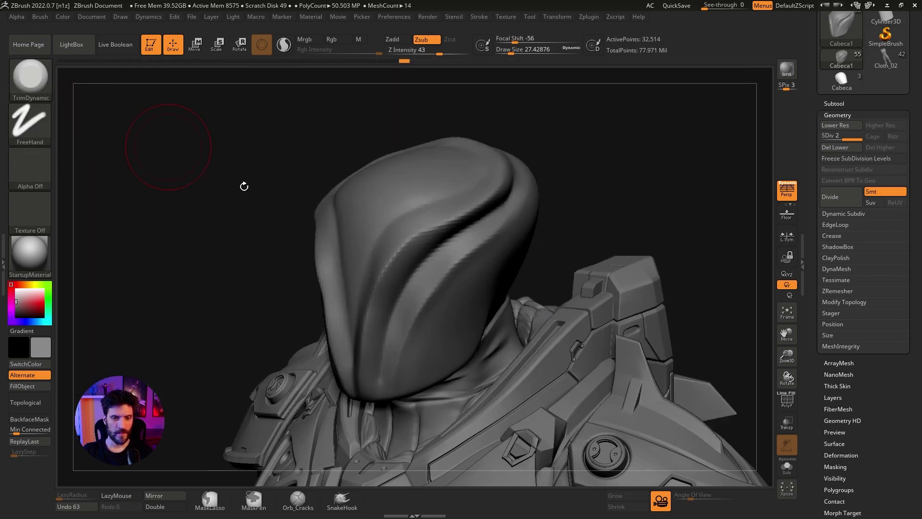
pyautogui.click(38, 91)
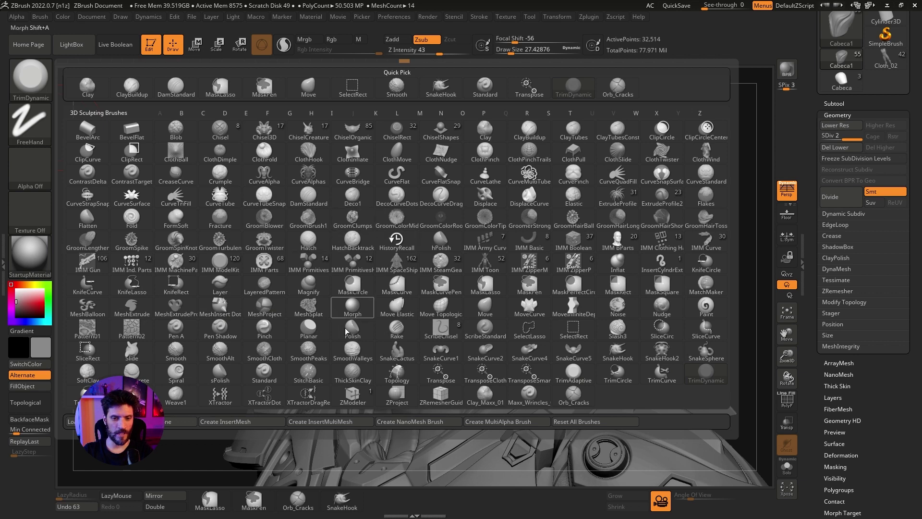
pyautogui.press('t')
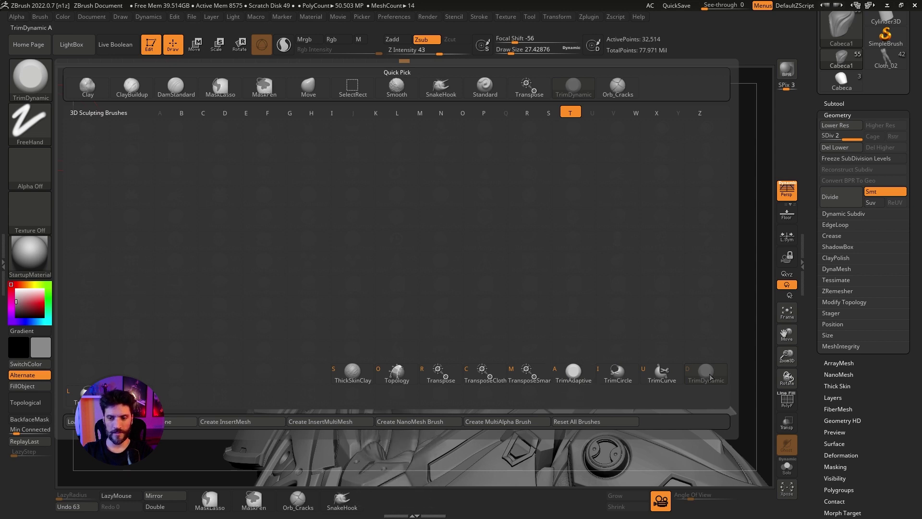
pyautogui.click(709, 378)
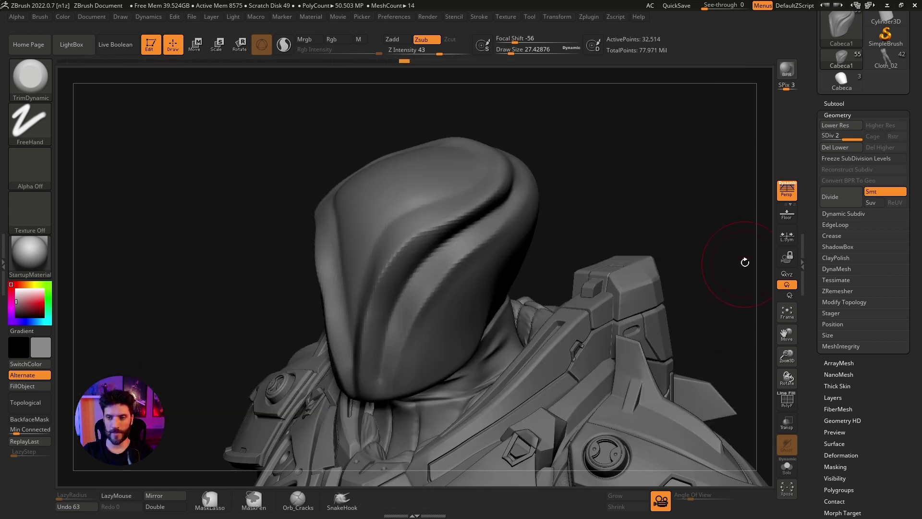
pyautogui.moveTo(744, 263); pyautogui.dragTo(628, 159)
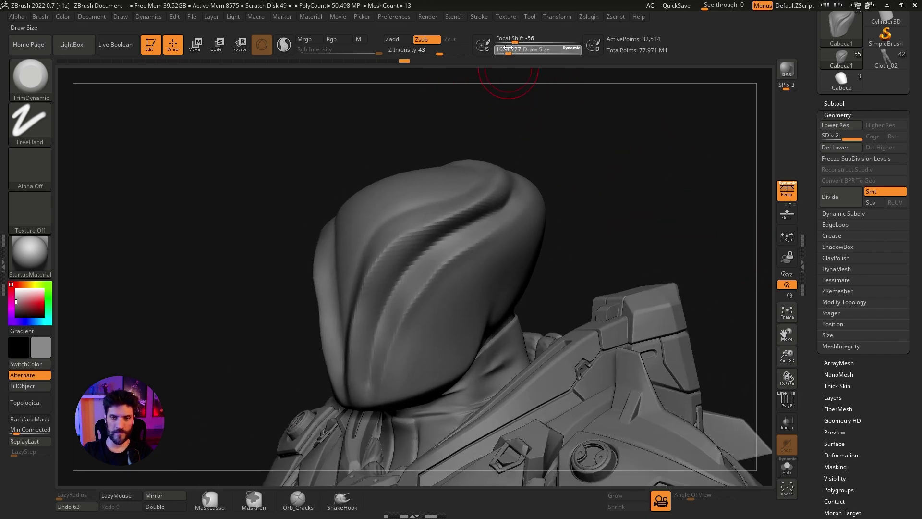
pyautogui.moveTo(507, 47); pyautogui.dragTo(510, 47)
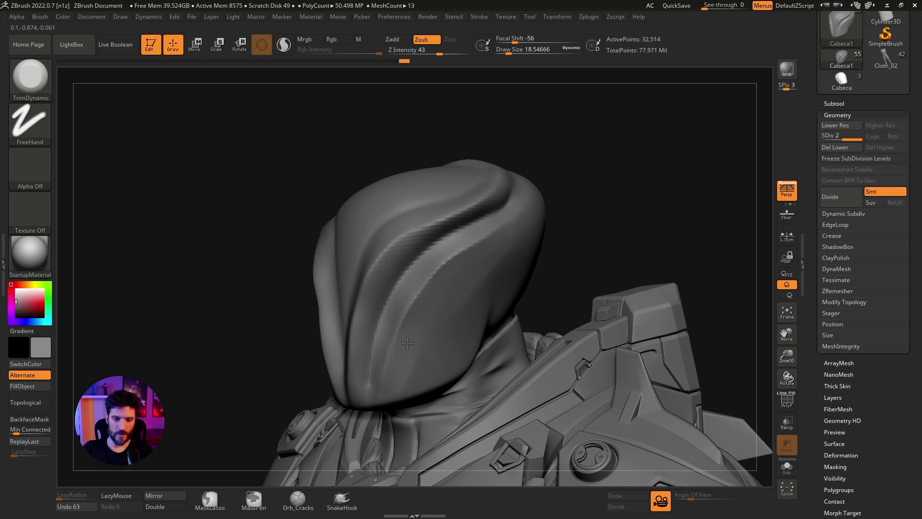
# - Trim flat planes onto the side of the helmet
pyautogui.moveTo(529, 228); pyautogui.dragTo(526, 215)
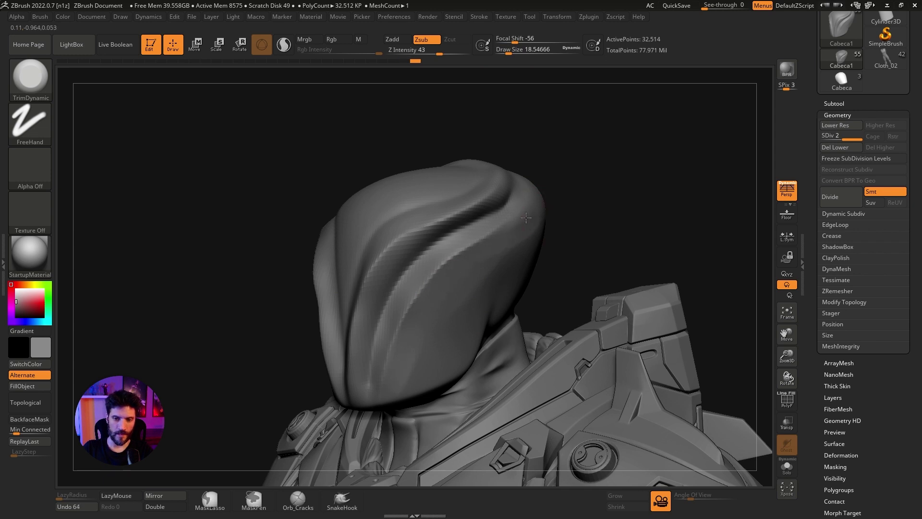
pyautogui.moveTo(442, 271); pyautogui.dragTo(445, 295)
pyautogui.moveTo(488, 232); pyautogui.dragTo(520, 229)
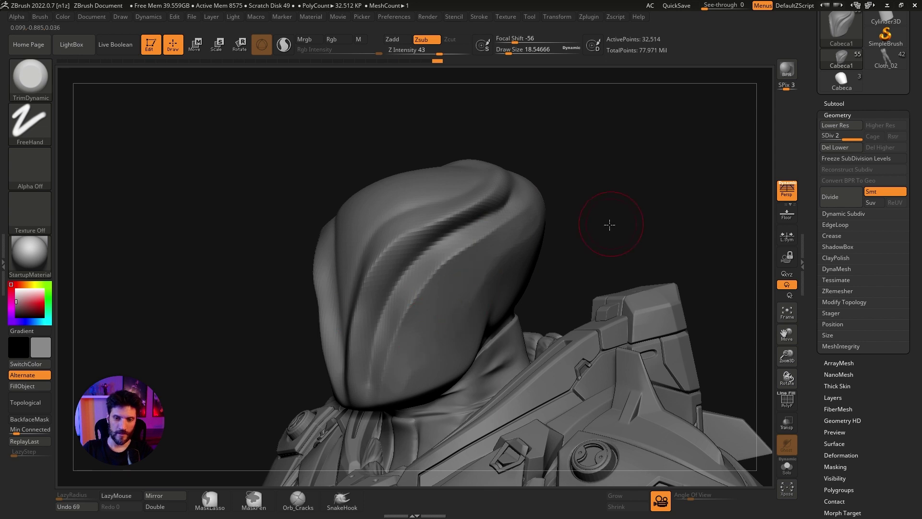
pyautogui.moveTo(608, 224); pyautogui.dragTo(601, 214)
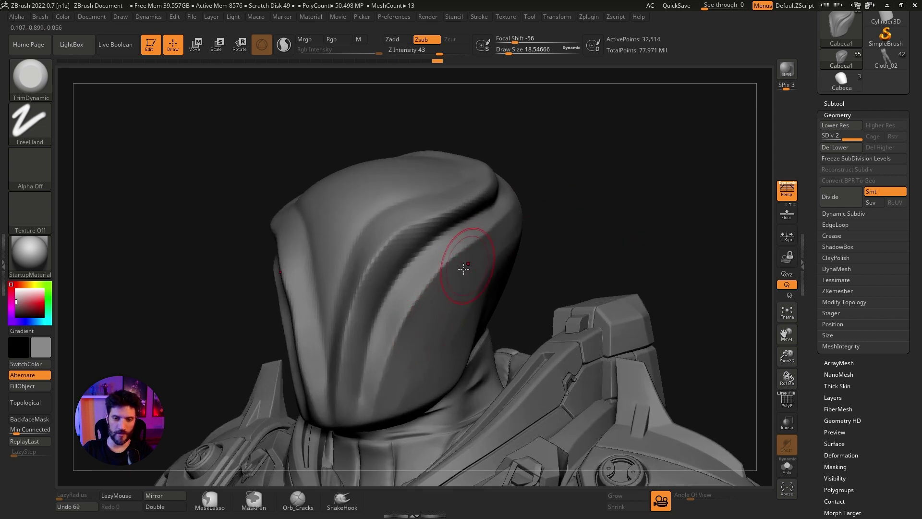
pyautogui.moveTo(570, 199)
pyautogui.mouseDown()
pyautogui.moveTo(638, 190)
pyautogui.moveTo(490, 174)
pyautogui.mouseUp()
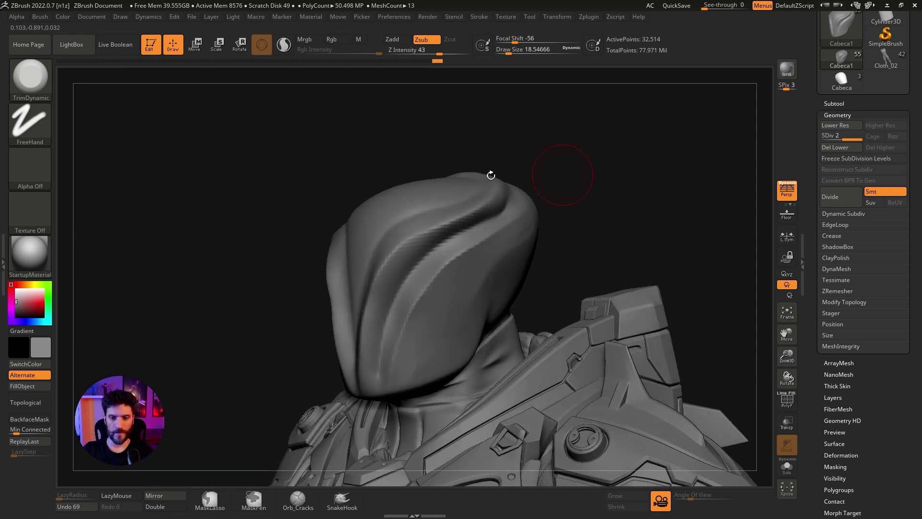
# - Choose the Flatten brush, flatten a patch of the helmet, and undo it
pyautogui.click(28, 85)
pyautogui.click(296, 238)
pyautogui.click(36, 84)
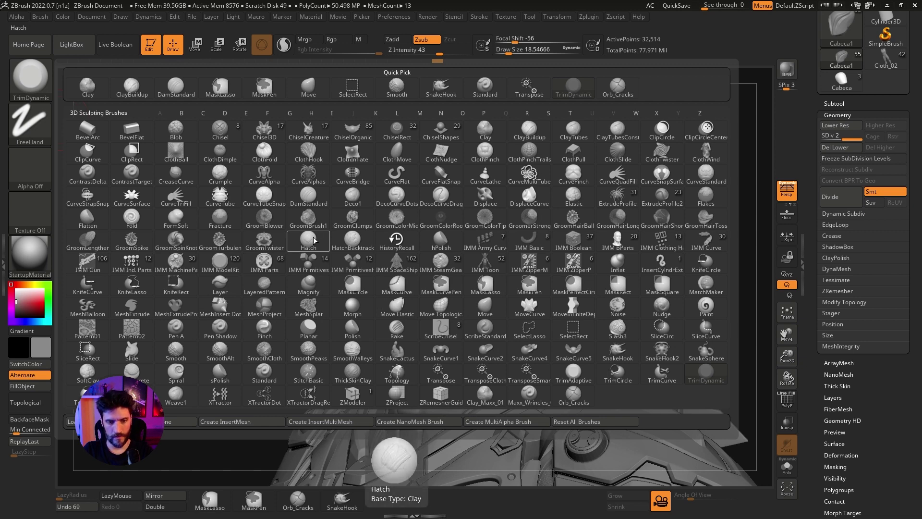
pyautogui.press('f')
pyautogui.click(83, 224)
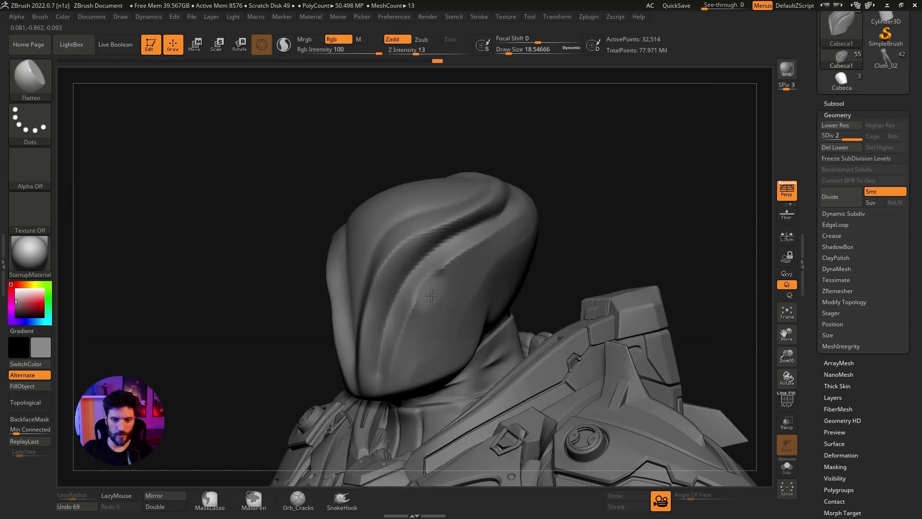
pyautogui.moveTo(425, 294); pyautogui.dragTo(452, 260)
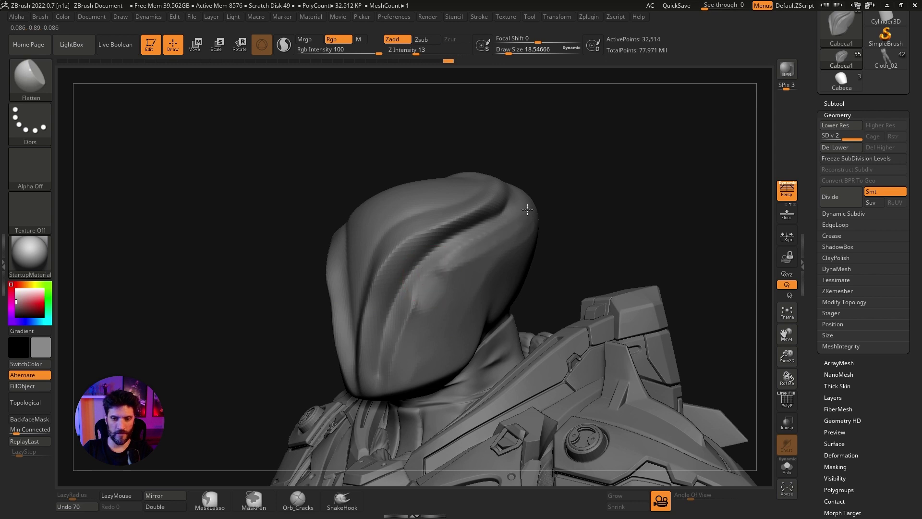
pyautogui.hotkey('ctrl', 'z')
pyautogui.hotkey('ctrl', 'z')
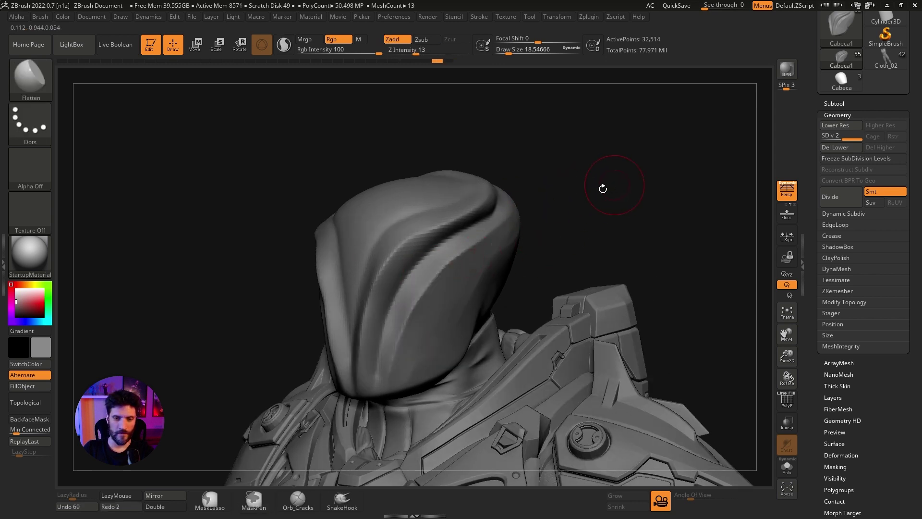
# - Reduce the brush size to about 10 and restore one undone flatten stroke
pyautogui.moveTo(508, 50); pyautogui.dragTo(510, 49)
pyautogui.click(505, 49)
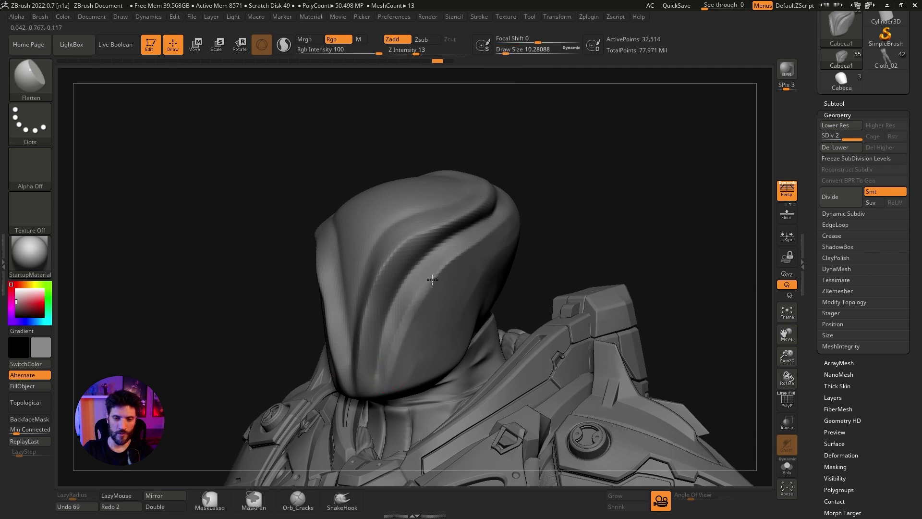
pyautogui.moveTo(620, 206); pyautogui.dragTo(644, 200)
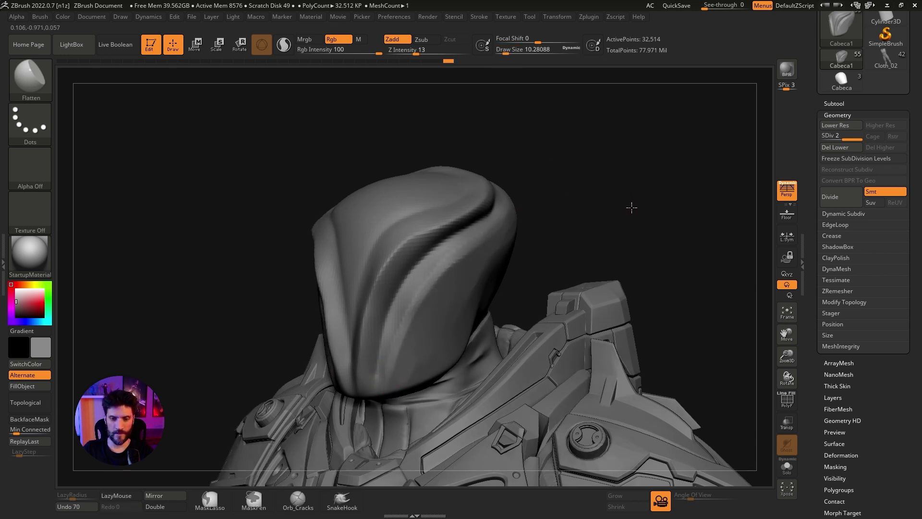
pyautogui.hotkey('ctrl', 'shift', 'z')
pyautogui.moveTo(637, 154)
pyautogui.mouseDown()
pyautogui.moveTo(654, 181)
pyautogui.moveTo(617, 176)
pyautogui.mouseUp()
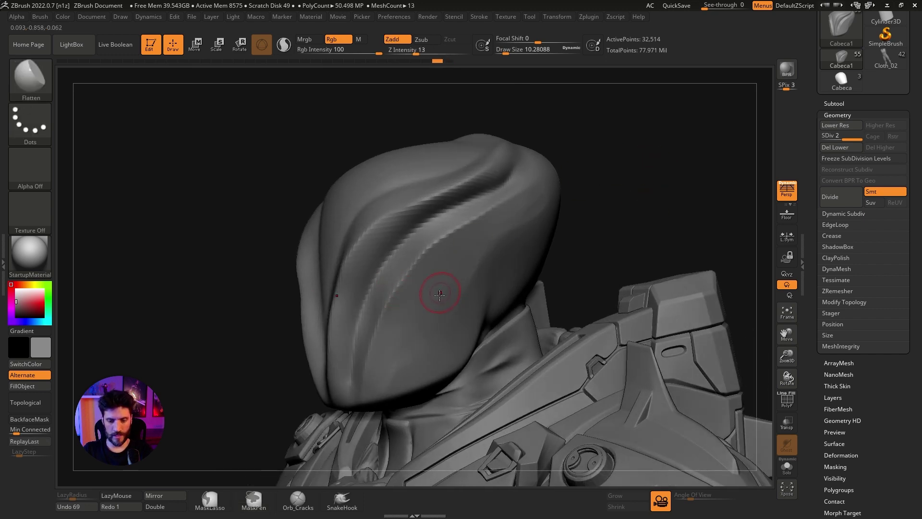
# - Select the Clay brush and raise its draw size to about 17
pyautogui.click(29, 84)
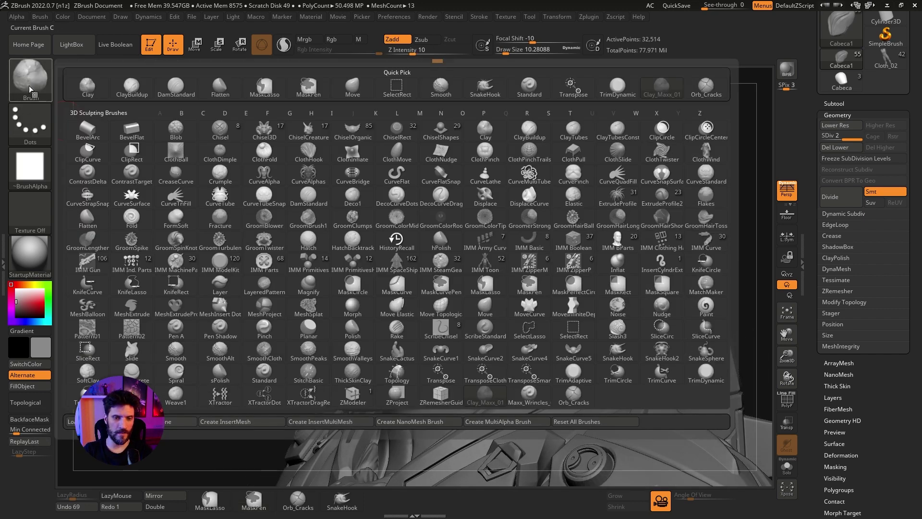
pyautogui.press('c')
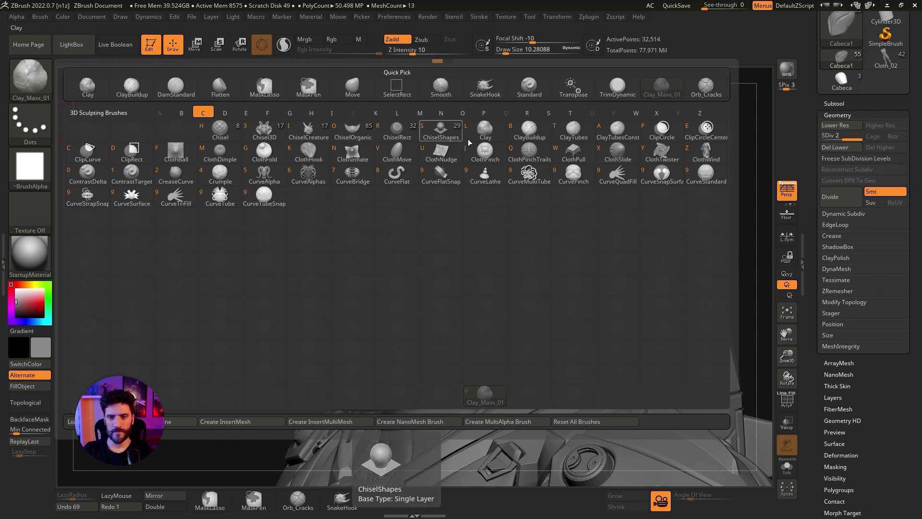
pyautogui.press('l')
pyautogui.moveTo(654, 236); pyautogui.dragTo(512, 249)
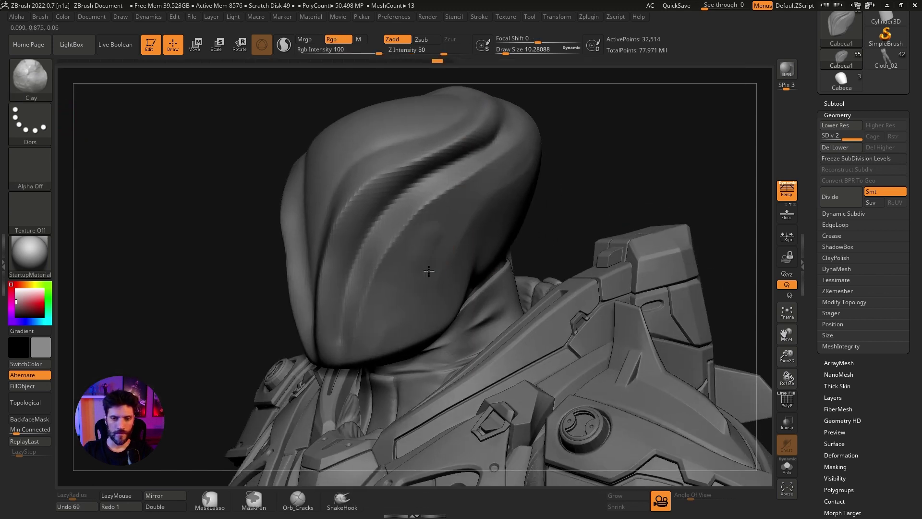
pyautogui.moveTo(505, 53); pyautogui.dragTo(508, 53)
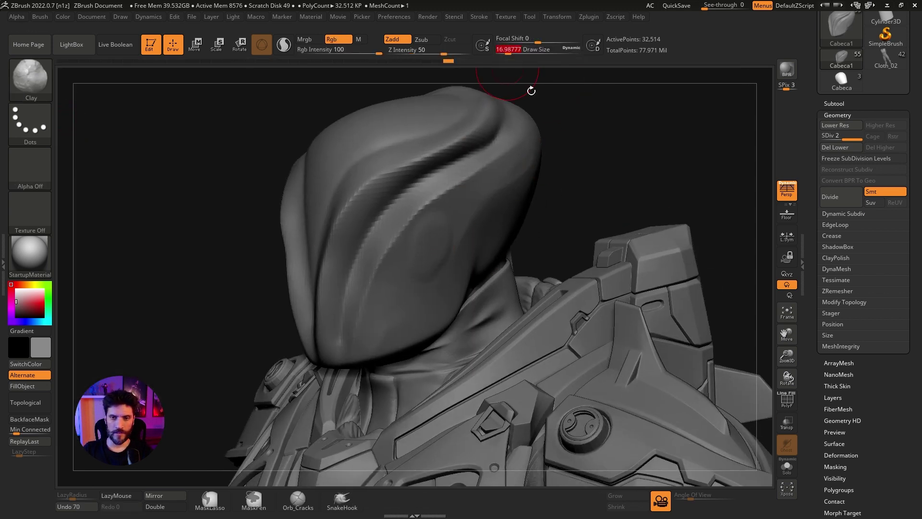
pyautogui.moveTo(531, 88); pyautogui.dragTo(416, 277)
# - Build up clay on the helmet cheek and brow, then undo all those strokes
pyautogui.moveTo(384, 315); pyautogui.dragTo(387, 288)
pyautogui.moveTo(398, 332); pyautogui.dragTo(398, 264)
pyautogui.moveTo(423, 317); pyautogui.dragTo(408, 259)
pyautogui.moveTo(442, 288)
pyautogui.mouseDown()
pyautogui.moveTo(415, 256)
pyautogui.moveTo(422, 226)
pyautogui.mouseUp()
pyautogui.moveTo(408, 249); pyautogui.dragTo(432, 221)
pyautogui.moveTo(458, 273)
pyautogui.mouseDown()
pyautogui.moveTo(427, 221)
pyautogui.moveTo(442, 201)
pyautogui.mouseUp()
pyautogui.moveTo(422, 221)
pyautogui.mouseDown()
pyautogui.moveTo(447, 192)
pyautogui.moveTo(437, 183)
pyautogui.mouseUp()
pyautogui.moveTo(620, 159); pyautogui.dragTo(423, 236)
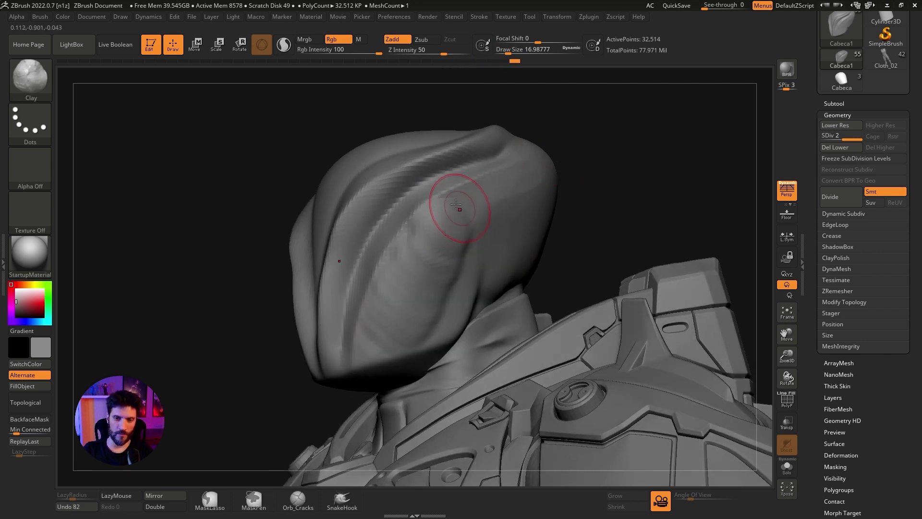
pyautogui.hotkey('ctrl', 'z')
pyautogui.hotkey('ctrl', 'z')
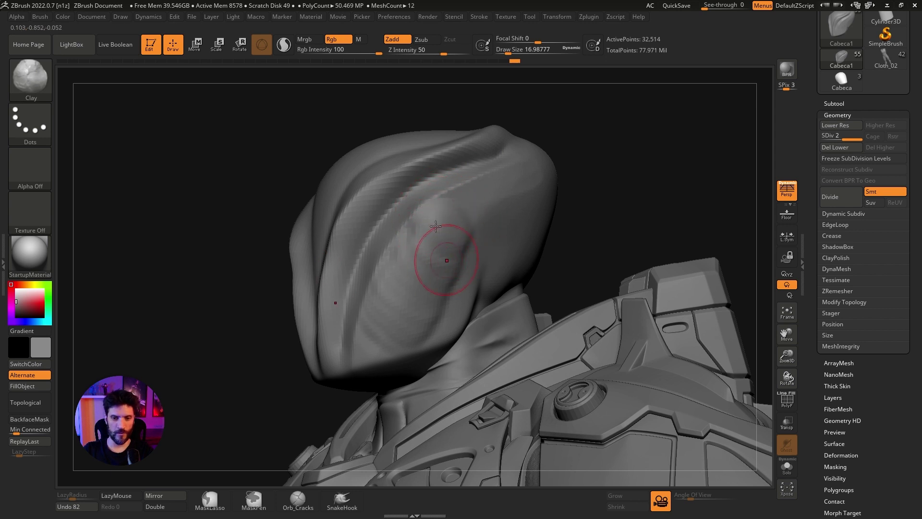
pyautogui.hotkey('ctrl', 'z')
pyautogui.hotkey('ctrl', 'z')
pyautogui.hotkey('ctrl', 'z')
pyautogui.hotkey('ctrl', 'z')
pyautogui.hotkey('ctrl', 'z')
pyautogui.hotkey('ctrl', 'z')
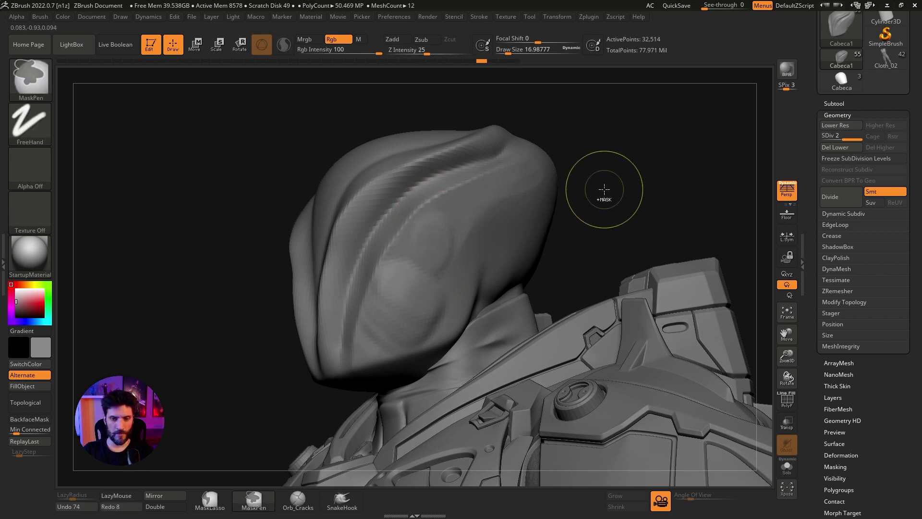
pyautogui.hotkey('ctrl', 'z')
pyautogui.hotkey('ctrl', 'z')
pyautogui.hotkey('ctrl', 'z')
pyautogui.hotkey('ctrl', 'z')
pyautogui.hotkey('ctrl', 'z')
# - Turn the helmet toward the viewer, undo a test clay dab, and show the alpha library
pyautogui.moveTo(603, 191)
pyautogui.mouseDown()
pyautogui.moveTo(621, 208)
pyautogui.moveTo(438, 208)
pyautogui.mouseUp()
pyautogui.moveTo(605, 163)
pyautogui.mouseDown()
pyautogui.moveTo(585, 165)
pyautogui.moveTo(629, 208)
pyautogui.moveTo(479, 274)
pyautogui.mouseUp()
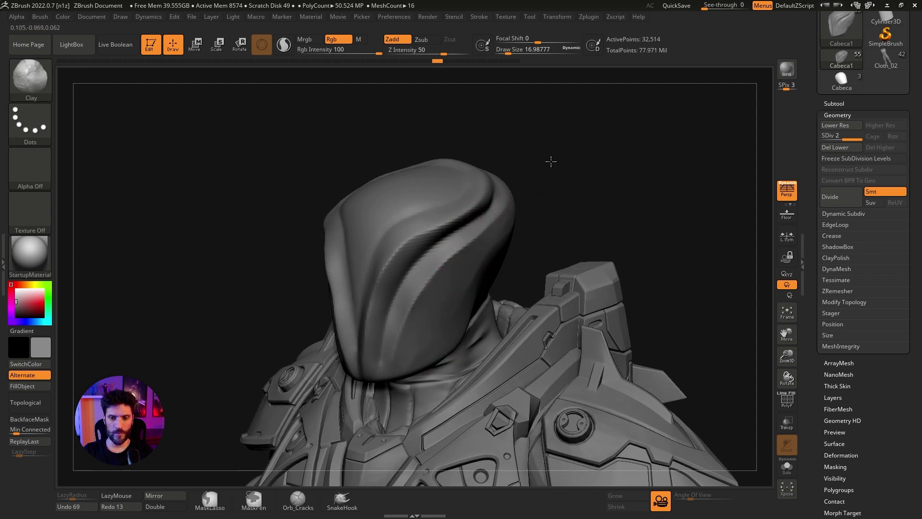
pyautogui.moveTo(549, 158); pyautogui.dragTo(440, 323)
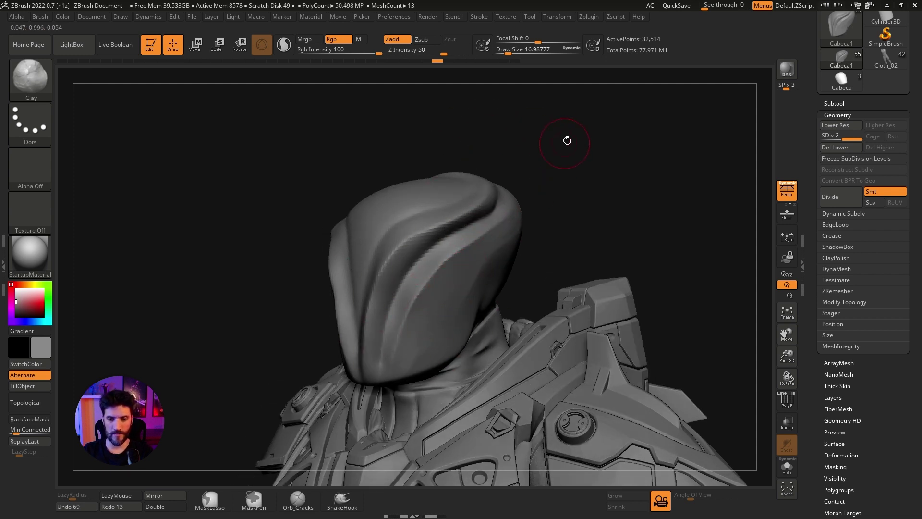
pyautogui.moveTo(567, 140)
pyautogui.mouseDown()
pyautogui.moveTo(580, 148)
pyautogui.moveTo(569, 178)
pyautogui.mouseUp()
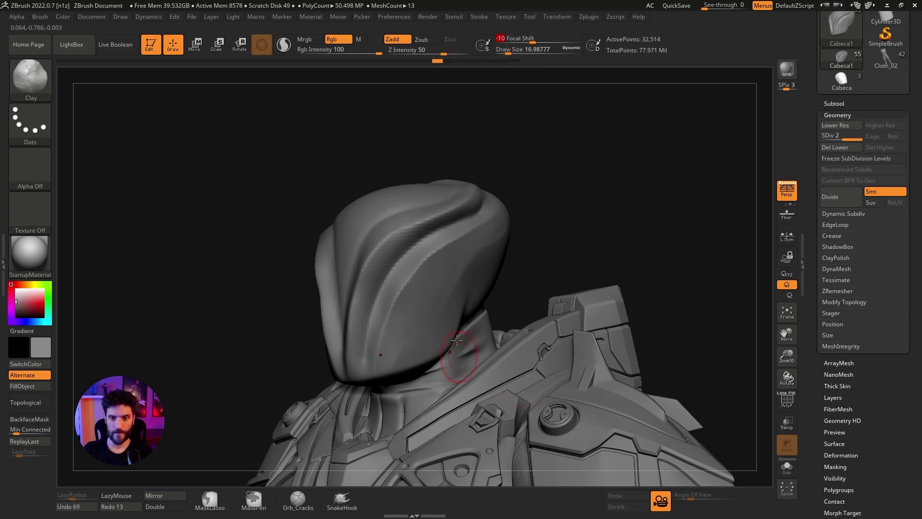
pyautogui.click(447, 276)
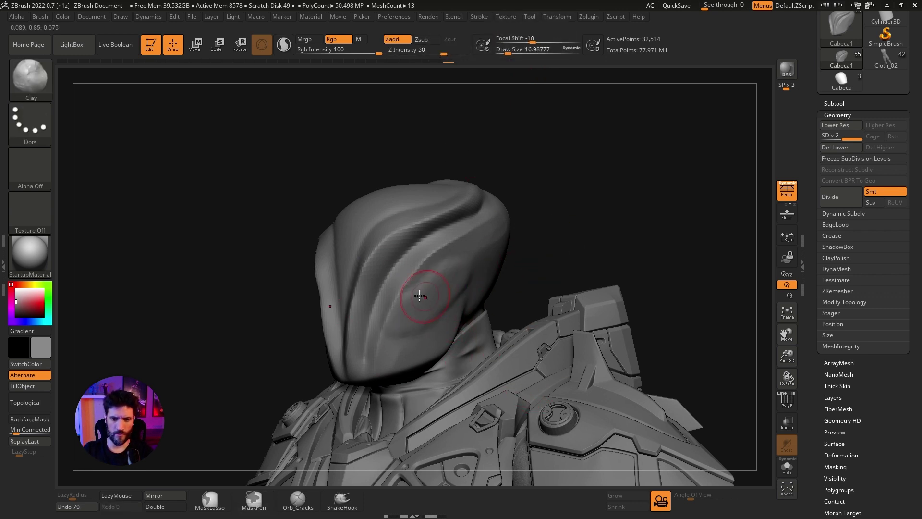
pyautogui.hotkey('ctrl', 'z')
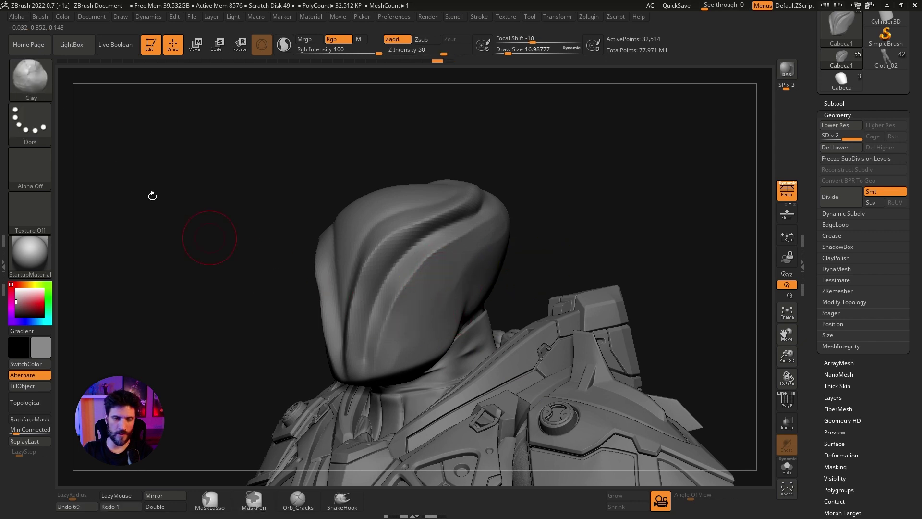
pyautogui.click(30, 172)
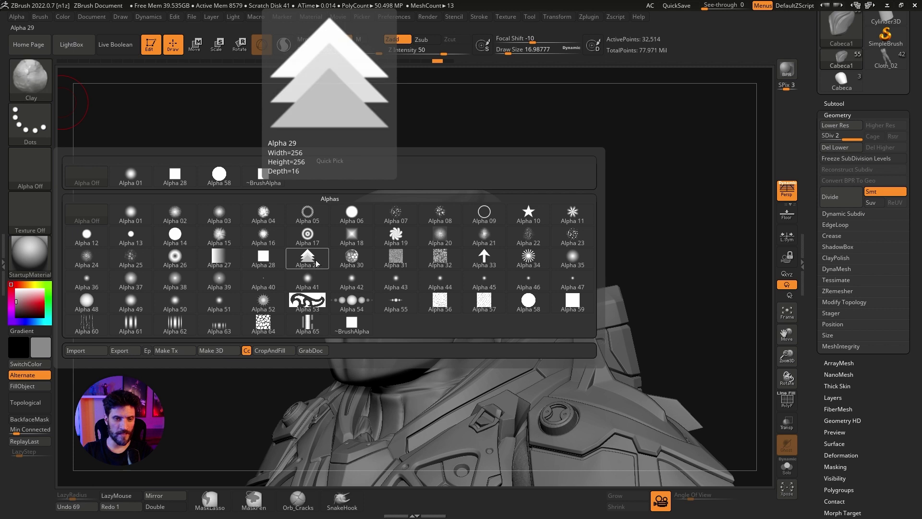
# - Apply the ~BrushAlpha, undo the dotted test strokes, and subdivide the helmet one level
pyautogui.click(264, 179)
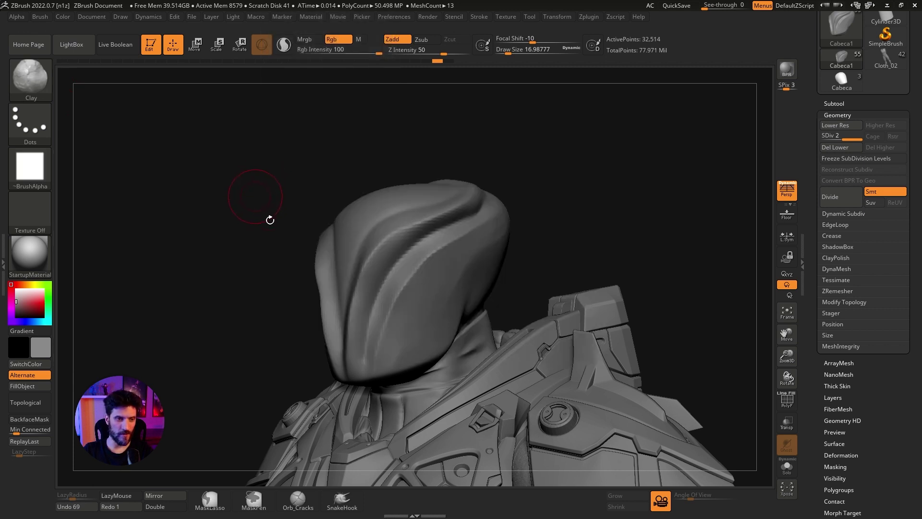
pyautogui.moveTo(596, 199)
pyautogui.mouseDown()
pyautogui.moveTo(582, 181)
pyautogui.moveTo(531, 237)
pyautogui.mouseUp()
pyautogui.moveTo(367, 312)
pyautogui.mouseDown()
pyautogui.moveTo(391, 300)
pyautogui.moveTo(416, 312)
pyautogui.moveTo(413, 259)
pyautogui.moveTo(425, 240)
pyautogui.moveTo(446, 242)
pyautogui.mouseUp()
pyautogui.hotkey('ctrl', 'z')
pyautogui.hotkey('ctrl', 'z')
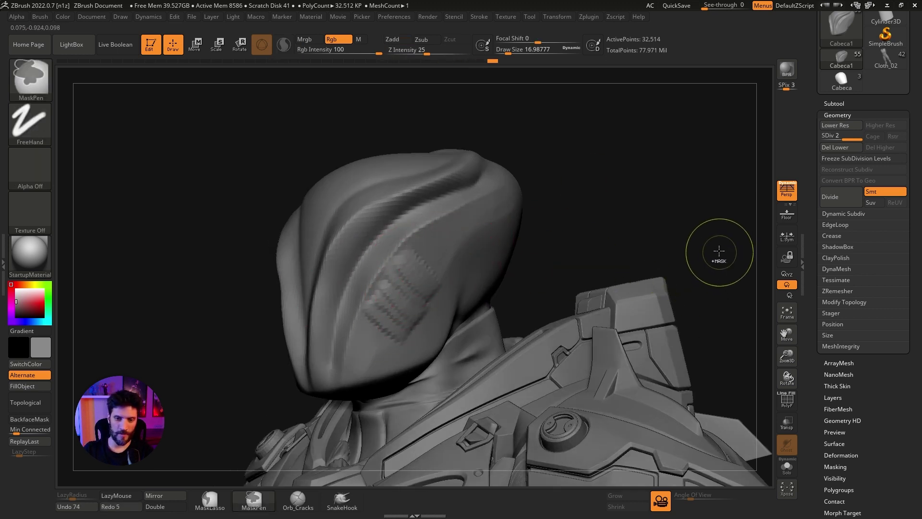
pyautogui.hotkey('ctrl', 'z')
pyautogui.hotkey('ctrl', 'z')
pyautogui.hotkey('ctrl', 'z')
pyautogui.hotkey('ctrl', 'z')
pyautogui.hotkey('ctrl', 'z')
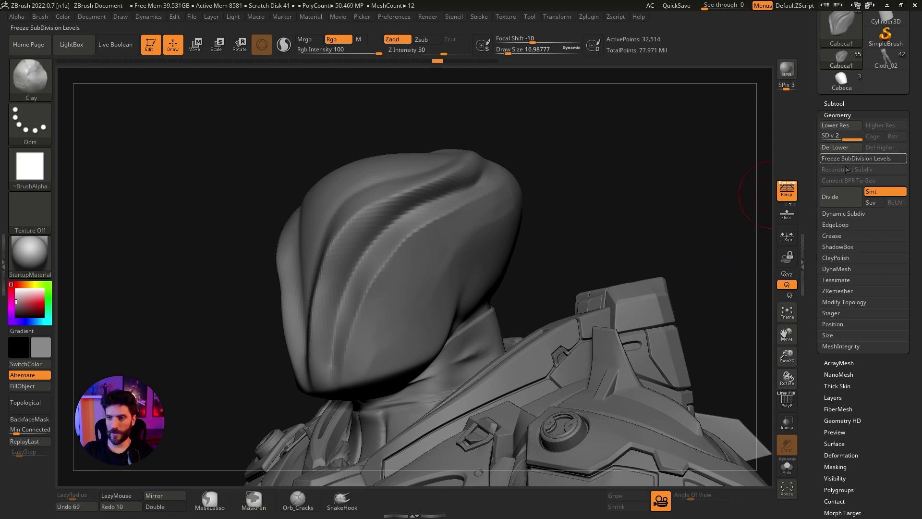
pyautogui.click(835, 203)
# - Sculpt a raised clay patch on the helmet side, extending it down-left
pyautogui.moveTo(377, 350)
pyautogui.mouseDown()
pyautogui.moveTo(384, 312)
pyautogui.moveTo(413, 296)
pyautogui.moveTo(402, 267)
pyautogui.moveTo(448, 240)
pyautogui.mouseUp()
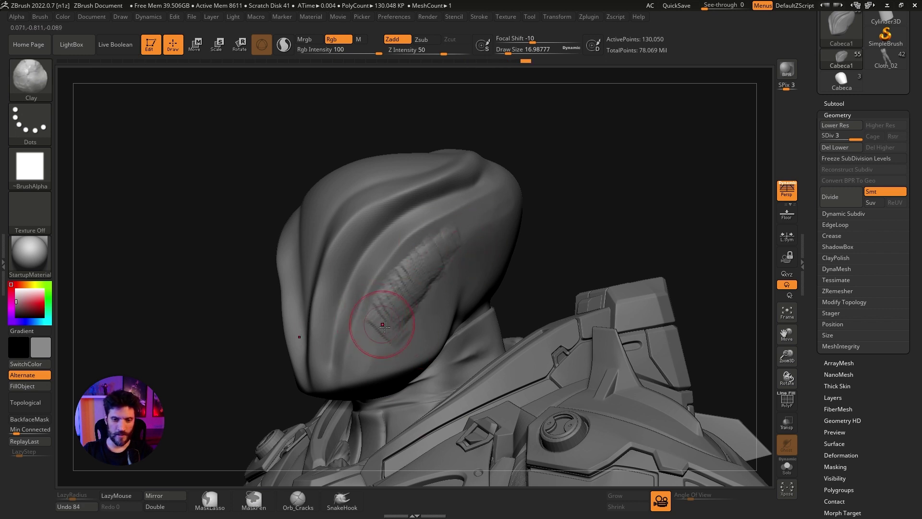
pyautogui.moveTo(408, 286)
pyautogui.mouseDown()
pyautogui.moveTo(452, 224)
pyautogui.moveTo(448, 257)
pyautogui.mouseUp()
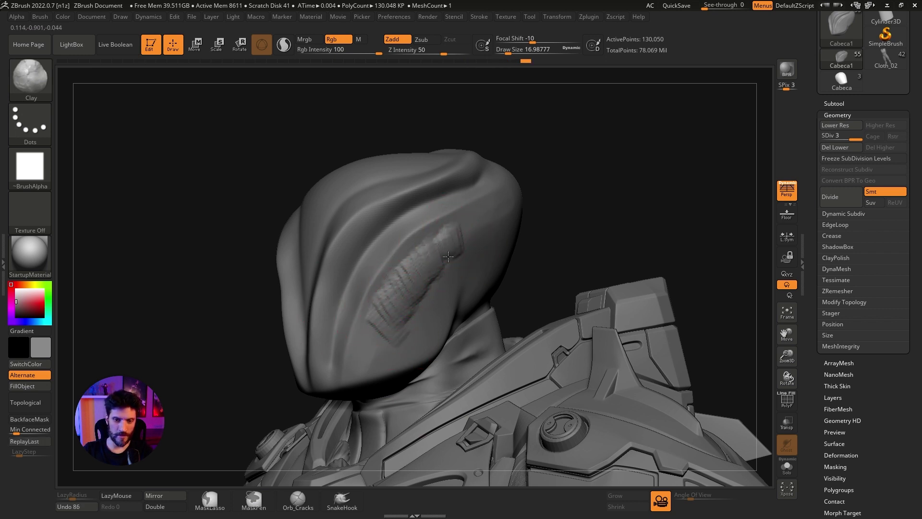
pyautogui.moveTo(404, 303)
pyautogui.mouseDown()
pyautogui.moveTo(368, 357)
pyautogui.moveTo(360, 331)
pyautogui.mouseUp()
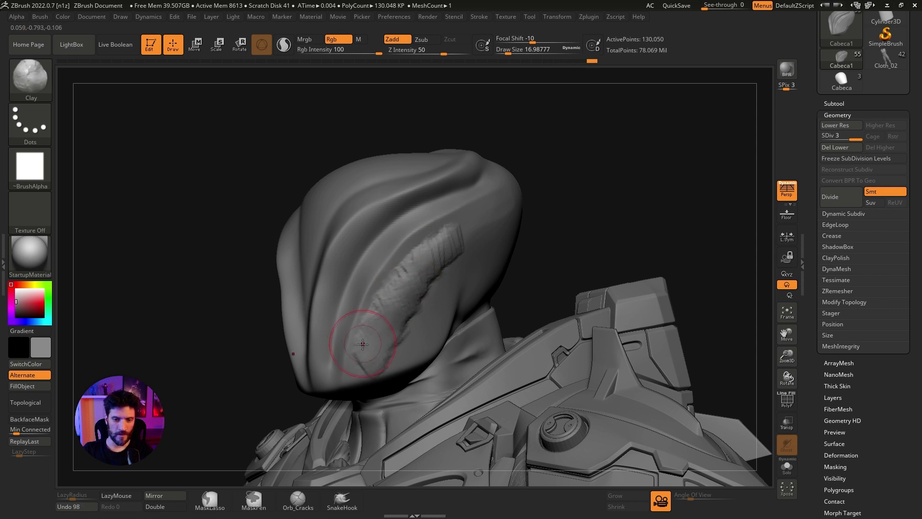
pyautogui.moveTo(377, 365); pyautogui.dragTo(369, 330)
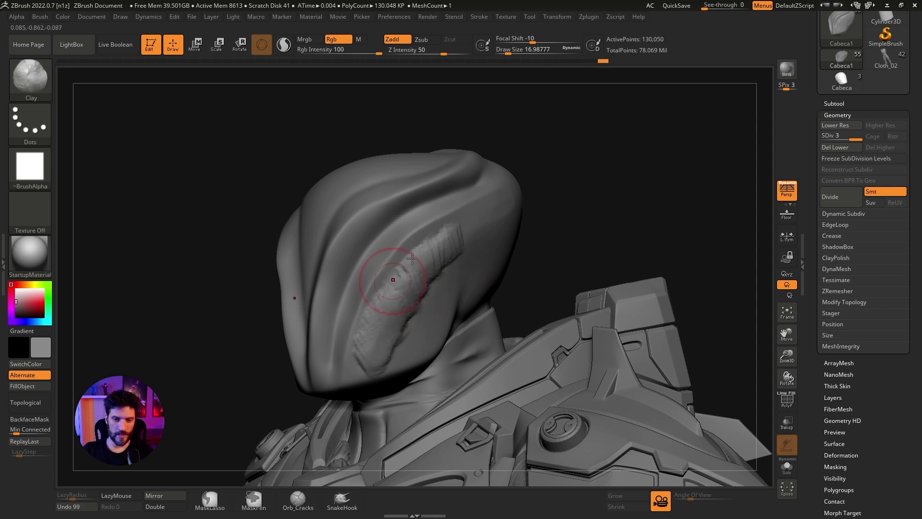
# - Smooth the patch edges and cheek crease, then reduce the brush size to about 8
pyautogui.moveTo(557, 158); pyautogui.dragTo(623, 190)
pyautogui.moveTo(442, 216)
pyautogui.keyDown('shift'); pyautogui.mouseDown()
pyautogui.moveTo(411, 253)
pyautogui.moveTo(362, 355)
pyautogui.mouseUp(); pyautogui.keyUp('shift')
pyautogui.moveTo(442, 381); pyautogui.dragTo(439, 296, button='right')
pyautogui.keyDown('shift'); pyautogui.moveTo(439, 297); pyautogui.dragTo(408, 346); pyautogui.keyUp('shift')
pyautogui.keyDown('shift'); pyautogui.moveTo(417, 312); pyautogui.dragTo(392, 291); pyautogui.keyUp('shift')
pyautogui.keyDown('shift'); pyautogui.moveTo(372, 387); pyautogui.dragTo(382, 350); pyautogui.keyUp('shift')
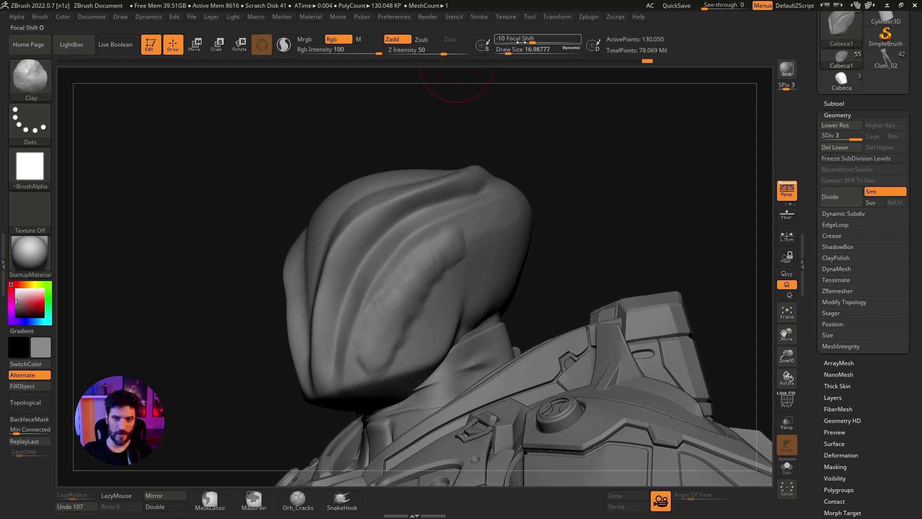
pyautogui.moveTo(508, 53); pyautogui.dragTo(504, 54)
pyautogui.keyDown('ctrl'); pyautogui.moveTo(533, 99); pyautogui.dragTo(604, 168, button='right'); pyautogui.keyUp('ctrl')
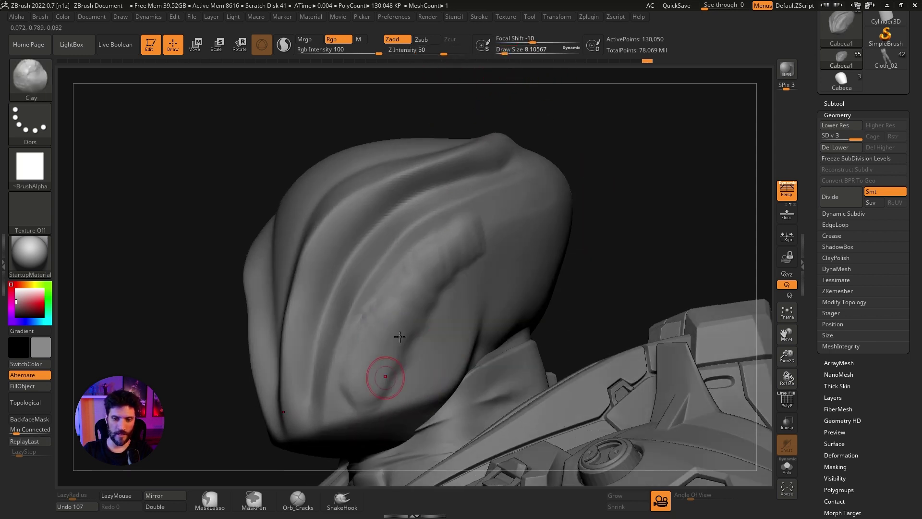
# - Switch to the Standard brush and add raised strokes on the helmet side
pyautogui.press('b')
pyautogui.press('s')
pyautogui.press('t')
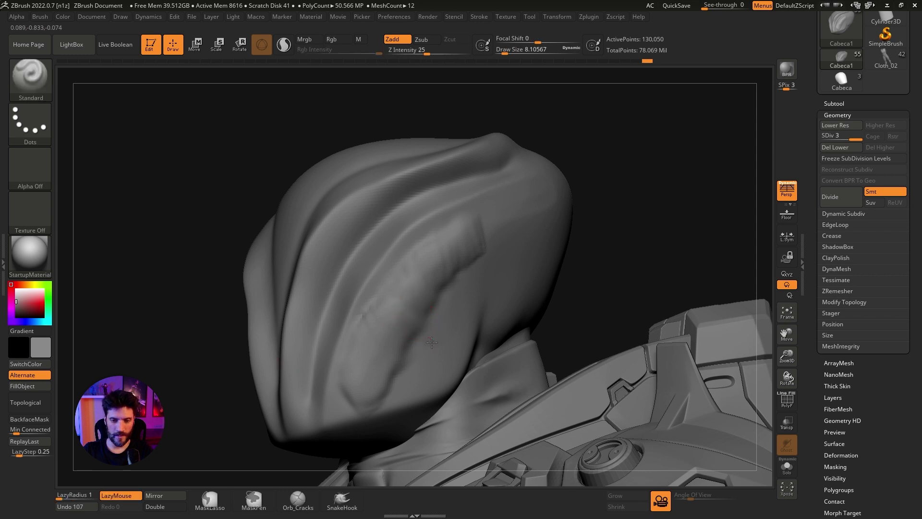
pyautogui.moveTo(431, 341); pyautogui.dragTo(432, 341)
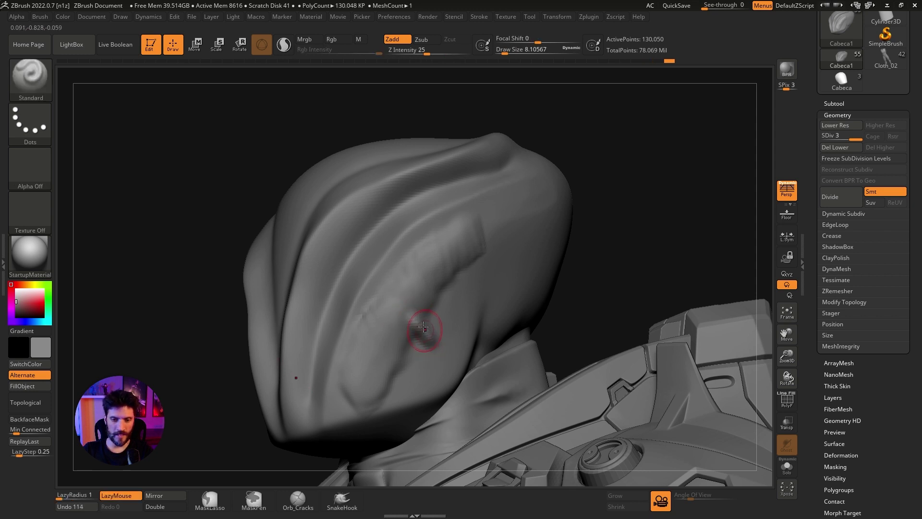
pyautogui.moveTo(422, 354)
pyautogui.keyDown('alt'); pyautogui.mouseDown()
pyautogui.moveTo(427, 343)
pyautogui.moveTo(437, 360)
pyautogui.mouseUp(); pyautogui.keyUp('alt')
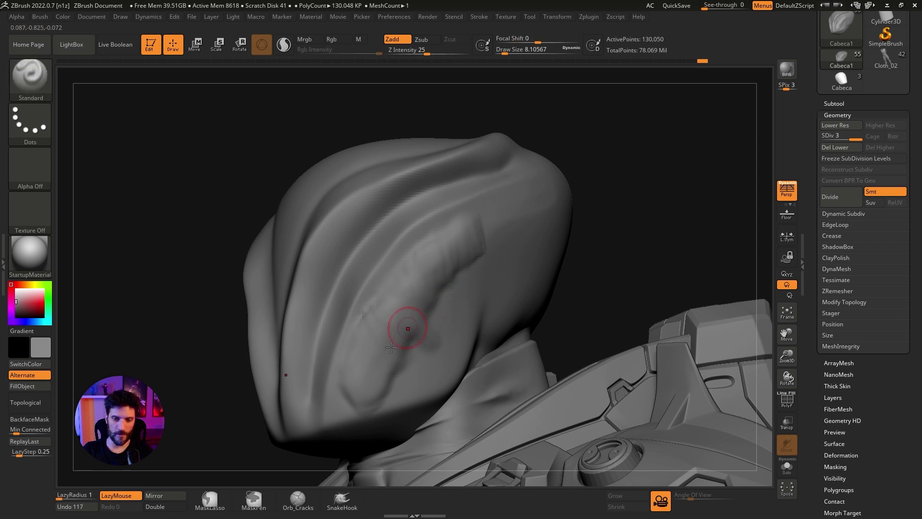
pyautogui.moveTo(630, 236); pyautogui.dragTo(377, 354)
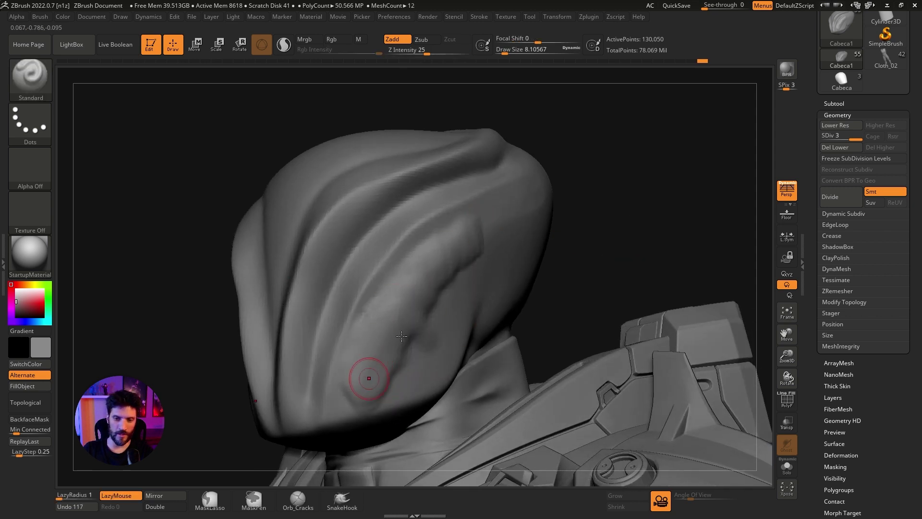
pyautogui.moveTo(617, 207); pyautogui.dragTo(614, 52)
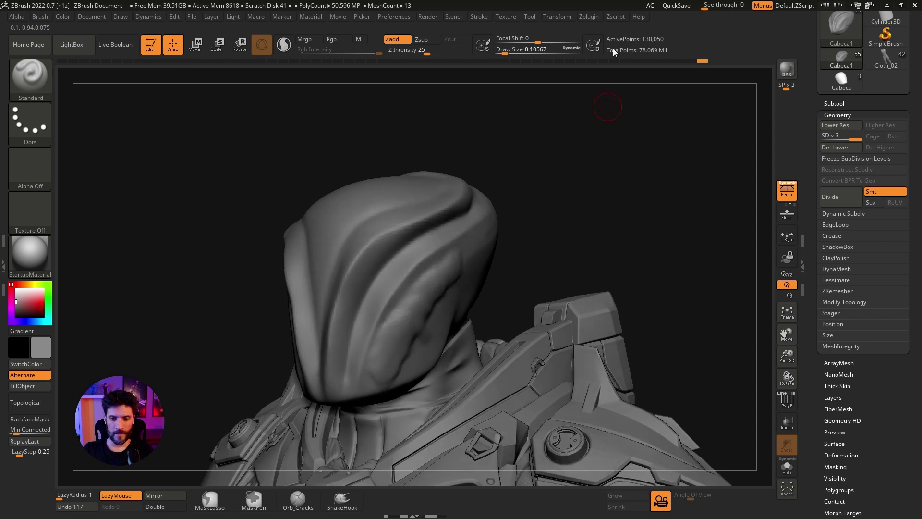
pyautogui.click(503, 49)
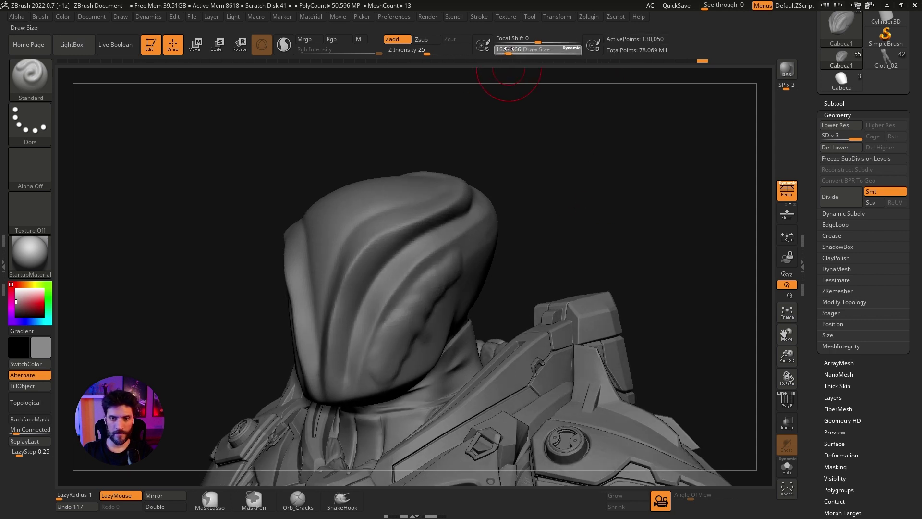
pyautogui.moveTo(577, 206)
pyautogui.mouseDown()
pyautogui.moveTo(592, 221)
pyautogui.moveTo(600, 201)
pyautogui.mouseUp()
# - Carve and smooth a central recess on the helmet, then switch to Clay_Maxx_01
pyautogui.moveTo(406, 211)
pyautogui.mouseDown()
pyautogui.moveTo(398, 274)
pyautogui.moveTo(364, 312)
pyautogui.mouseUp()
pyautogui.moveTo(365, 312); pyautogui.dragTo(490, 190, button='right')
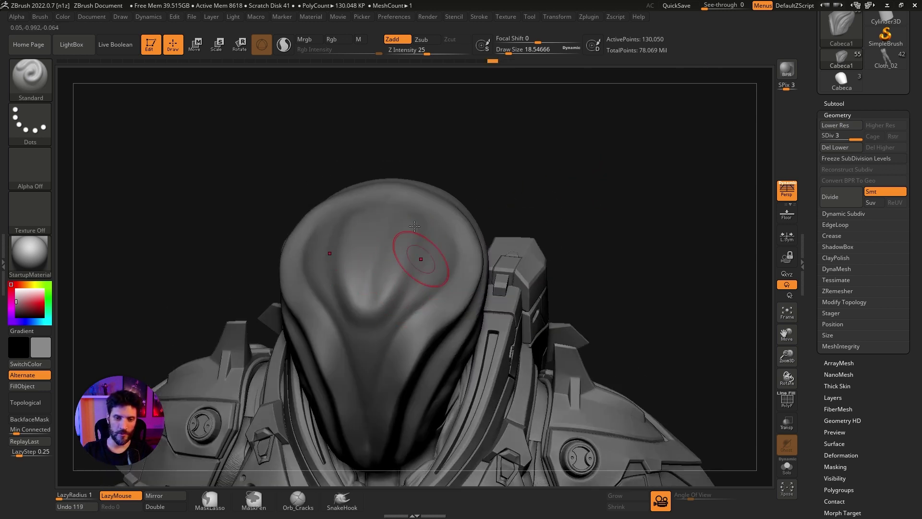
pyautogui.moveTo(541, 185); pyautogui.dragTo(392, 268)
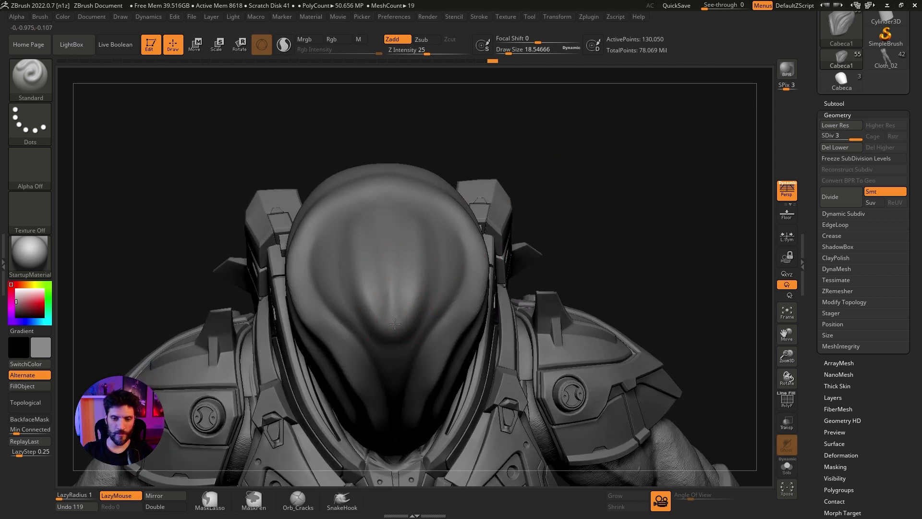
pyautogui.moveTo(395, 324); pyautogui.dragTo(398, 346)
pyautogui.moveTo(398, 345); pyautogui.dragTo(555, 161, button='right')
pyautogui.keyDown('shift'); pyautogui.moveTo(463, 267); pyautogui.dragTo(413, 296); pyautogui.keyUp('shift')
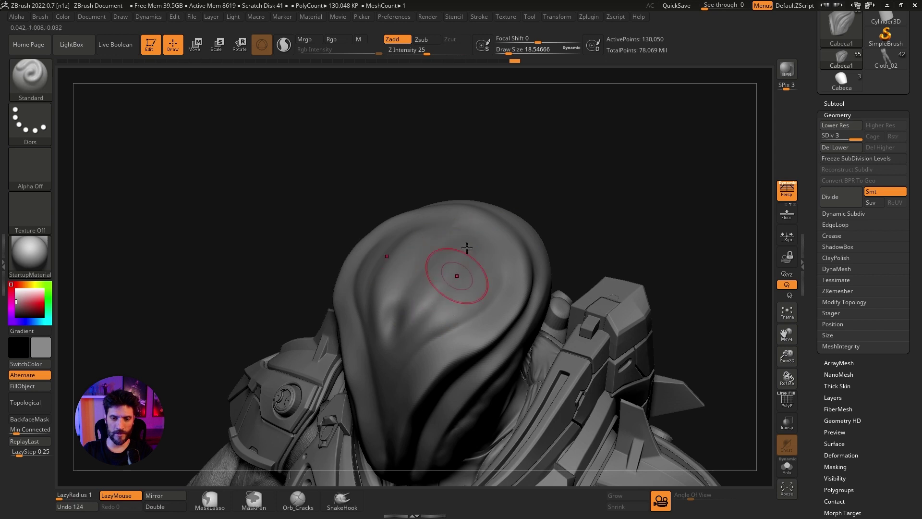
pyautogui.moveTo(603, 196)
pyautogui.mouseDown()
pyautogui.moveTo(416, 295)
pyautogui.moveTo(432, 288)
pyautogui.mouseUp()
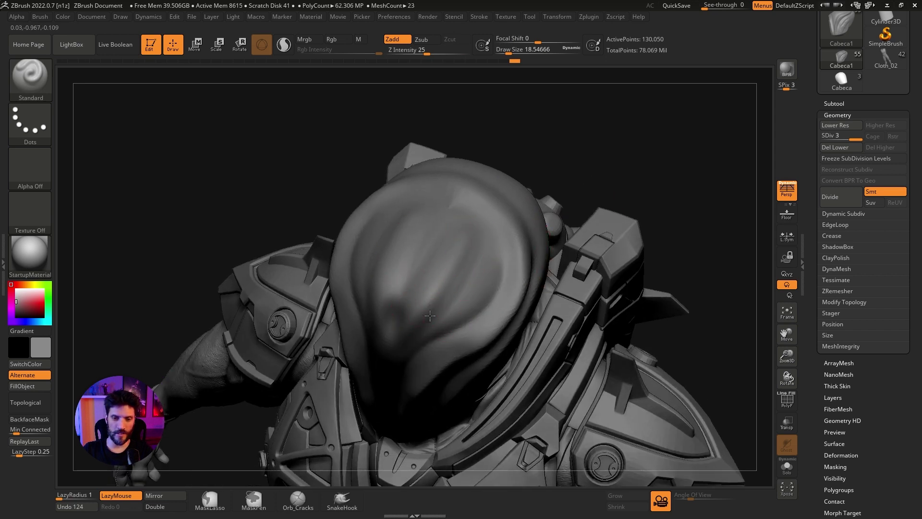
pyautogui.moveTo(603, 172); pyautogui.dragTo(442, 267)
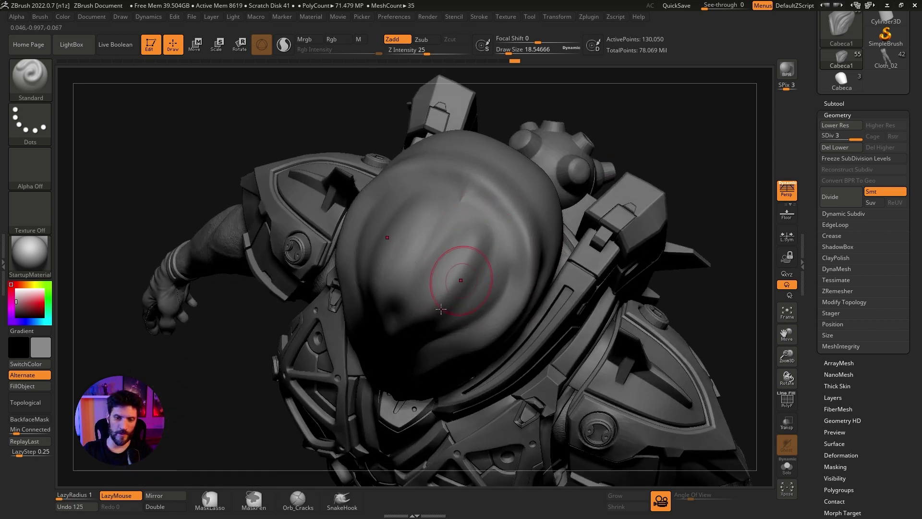
pyautogui.moveTo(628, 124)
pyautogui.mouseDown()
pyautogui.moveTo(650, 108)
pyautogui.moveTo(640, 173)
pyautogui.moveTo(401, 330)
pyautogui.mouseUp()
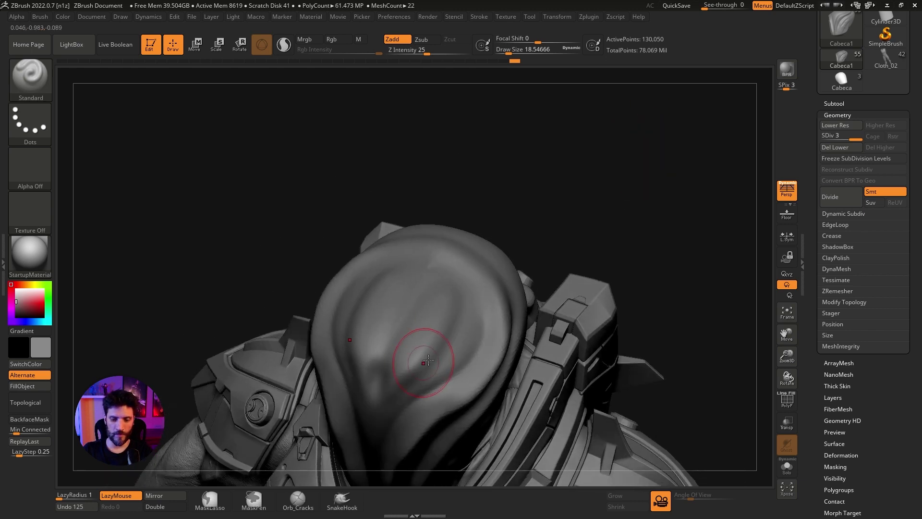
pyautogui.press('1')
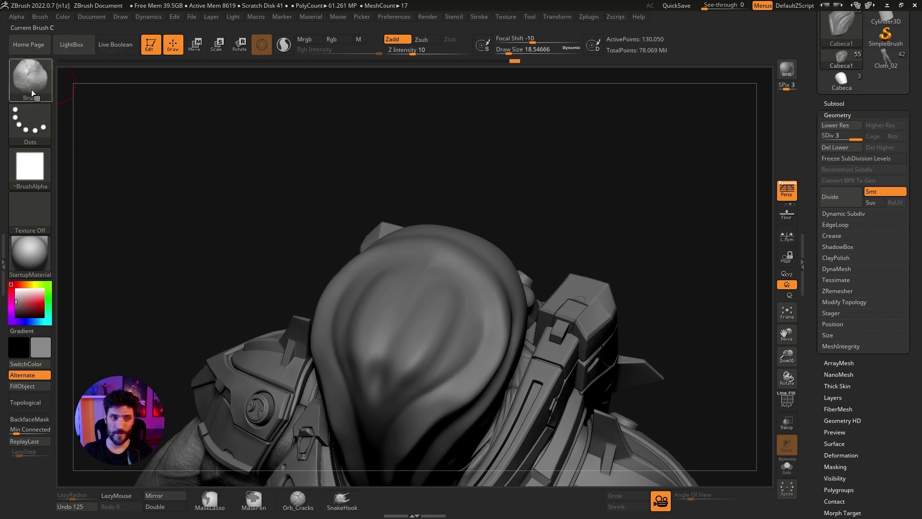
pyautogui.moveTo(329, 278)
pyautogui.mouseDown()
pyautogui.moveTo(408, 149)
pyautogui.moveTo(439, 163)
pyautogui.moveTo(377, 322)
pyautogui.moveTo(384, 291)
pyautogui.mouseUp()
# - Deepen and reshape the helmet's centre crease with Clay_Maxx_01 strokes
pyautogui.moveTo(350, 321)
pyautogui.mouseDown()
pyautogui.moveTo(358, 302)
pyautogui.moveTo(389, 283)
pyautogui.mouseUp()
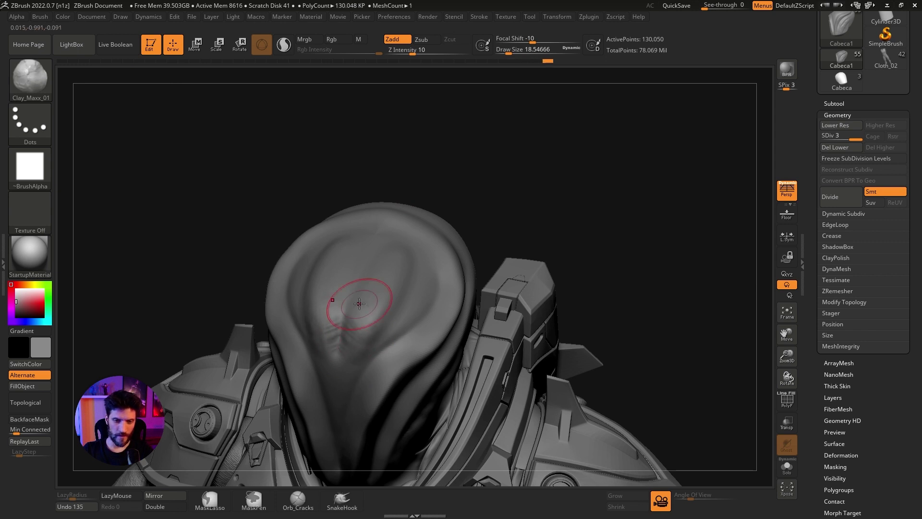
pyautogui.moveTo(331, 302); pyautogui.dragTo(391, 281)
pyautogui.moveTo(355, 319)
pyautogui.mouseDown()
pyautogui.moveTo(371, 296)
pyautogui.moveTo(411, 288)
pyautogui.mouseUp()
pyautogui.moveTo(475, 250); pyautogui.dragTo(546, 206)
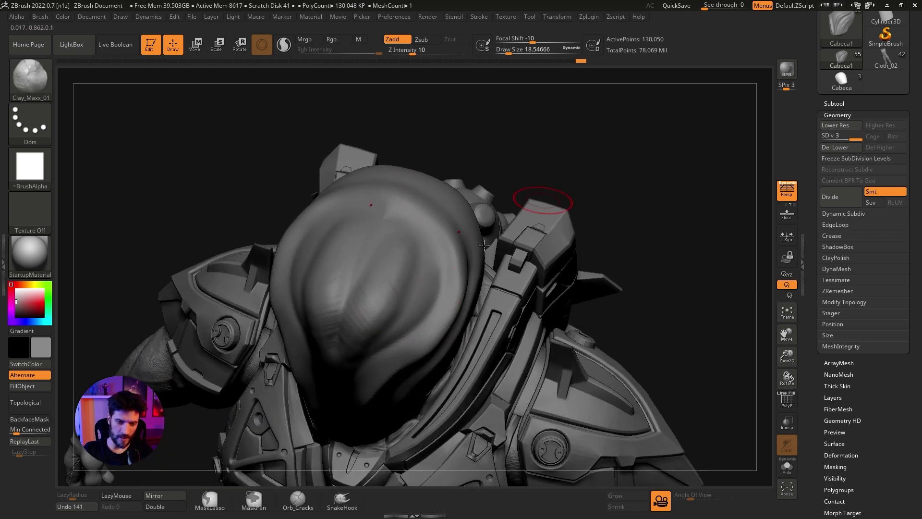
pyautogui.moveTo(336, 307); pyautogui.dragTo(350, 326)
pyautogui.moveTo(338, 288)
pyautogui.mouseDown()
pyautogui.moveTo(369, 280)
pyautogui.moveTo(406, 249)
pyautogui.mouseUp()
pyautogui.moveTo(355, 285); pyautogui.dragTo(397, 279)
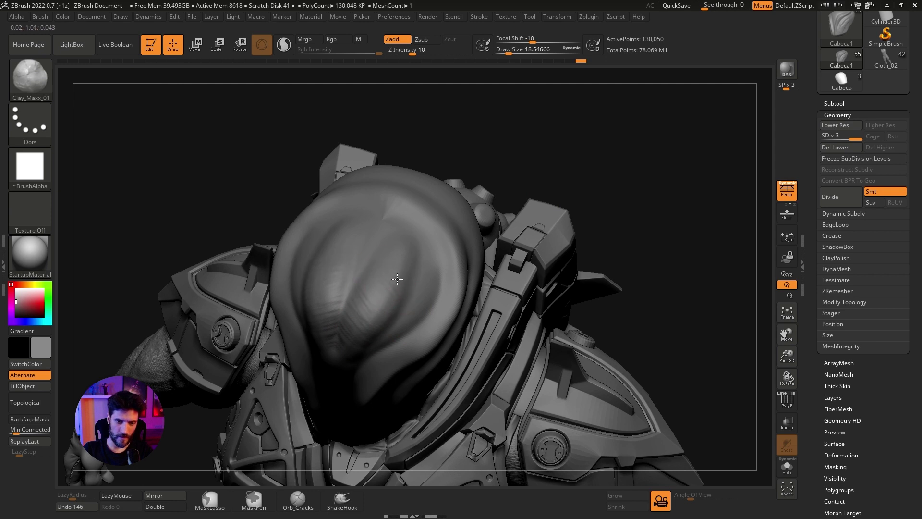
pyautogui.moveTo(521, 168)
pyautogui.mouseDown()
pyautogui.moveTo(350, 258)
pyautogui.moveTo(408, 237)
pyautogui.moveTo(387, 270)
pyautogui.mouseUp()
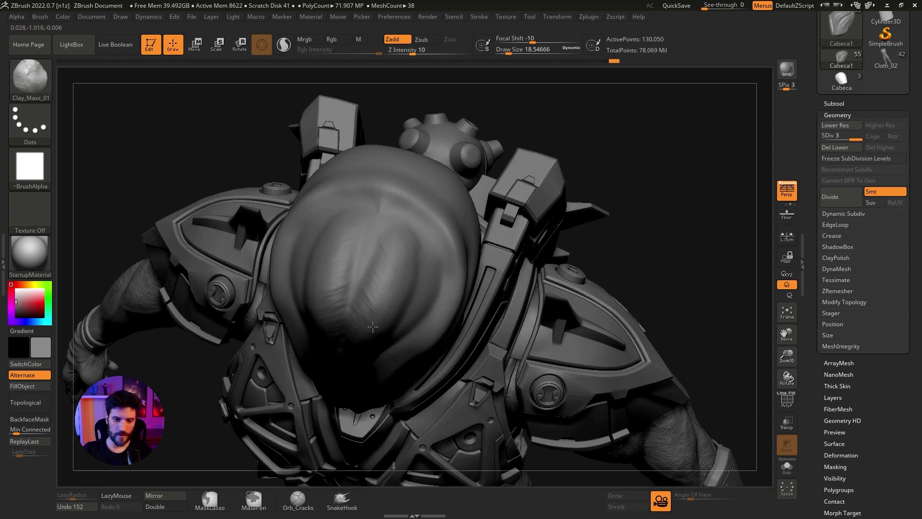
pyautogui.moveTo(650, 115)
pyautogui.mouseDown()
pyautogui.moveTo(380, 292)
pyautogui.moveTo(370, 337)
pyautogui.mouseUp()
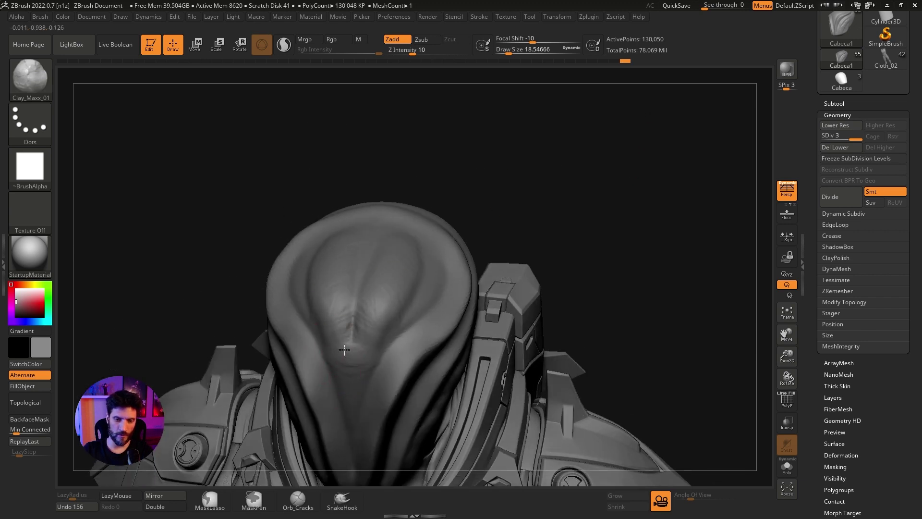
# - Build and smooth a round bump on the side of the helmet
pyautogui.moveTo(356, 390); pyautogui.dragTo(473, 329)
pyautogui.moveTo(538, 202)
pyautogui.mouseDown()
pyautogui.moveTo(568, 159)
pyautogui.moveTo(598, 179)
pyautogui.moveTo(573, 174)
pyautogui.mouseUp()
pyautogui.moveTo(432, 298)
pyautogui.mouseDown()
pyautogui.moveTo(422, 327)
pyautogui.moveTo(432, 317)
pyautogui.moveTo(418, 327)
pyautogui.mouseUp()
pyautogui.moveTo(420, 307); pyautogui.dragTo(417, 315)
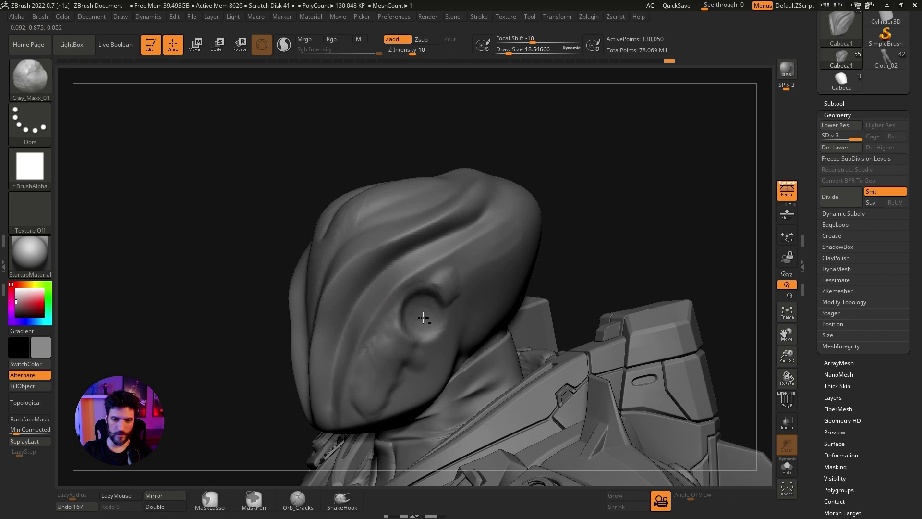
pyautogui.moveTo(464, 365); pyautogui.dragTo(597, 155, button='right')
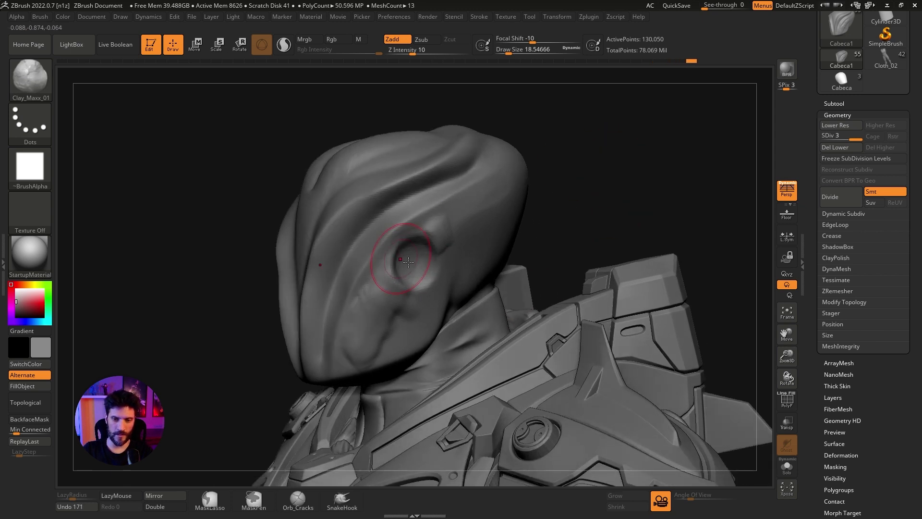
# - Switch to TrimDynamic and flatten patches near the round bump and cheek
pyautogui.press('b')
pyautogui.press('t')
pyautogui.press('d')
pyautogui.moveTo(436, 234); pyautogui.dragTo(430, 213)
pyautogui.moveTo(384, 305); pyautogui.dragTo(401, 314)
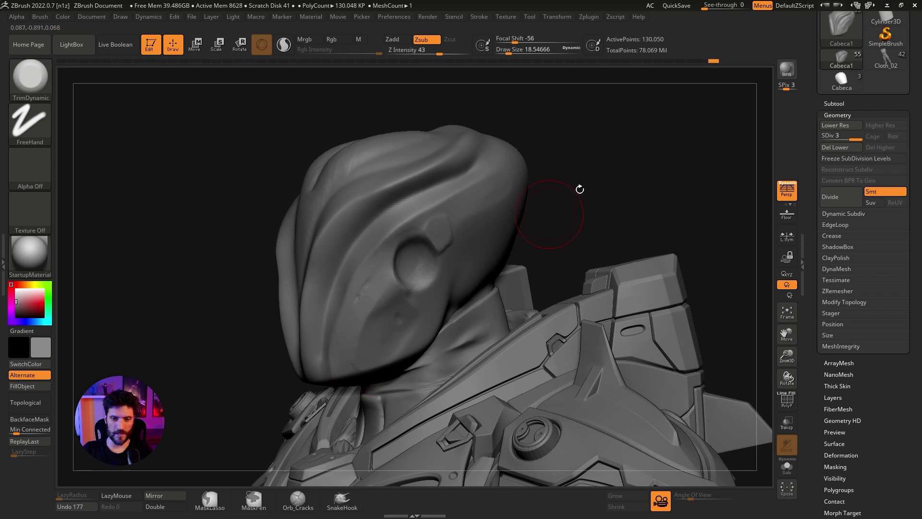
pyautogui.moveTo(580, 188); pyautogui.dragTo(504, 192)
pyautogui.moveTo(484, 261); pyautogui.dragTo(417, 259)
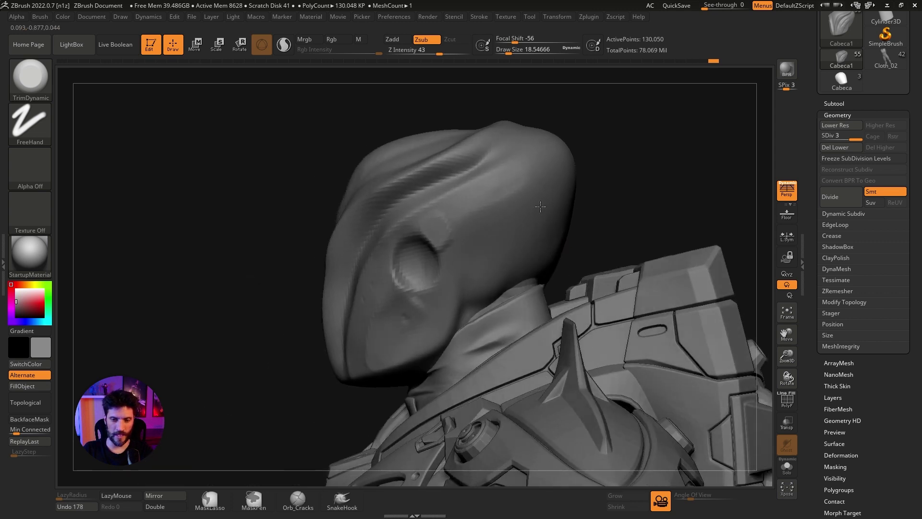
# - Flatten a diagonal band across the helmet and smooth the crown
pyautogui.press('[')
pyautogui.press('[')
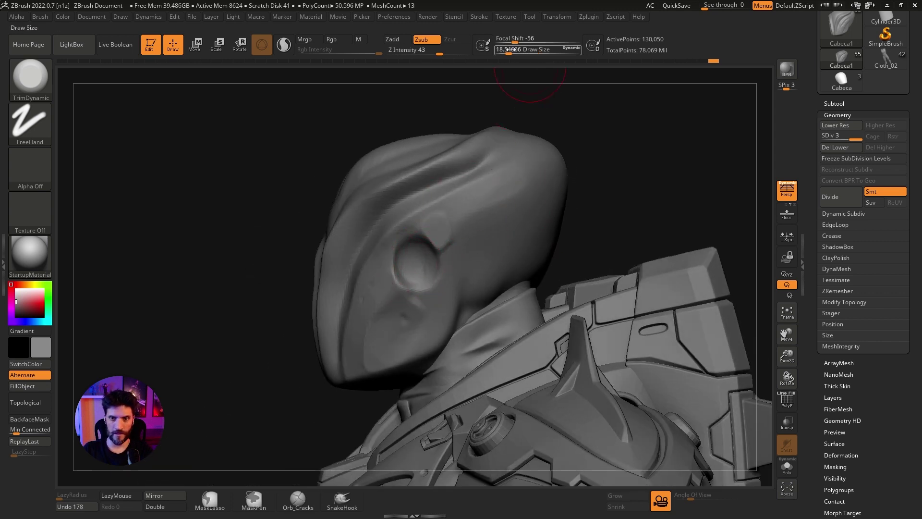
pyautogui.moveTo(504, 82)
pyautogui.mouseDown()
pyautogui.moveTo(679, 158)
pyautogui.moveTo(599, 126)
pyautogui.mouseUp()
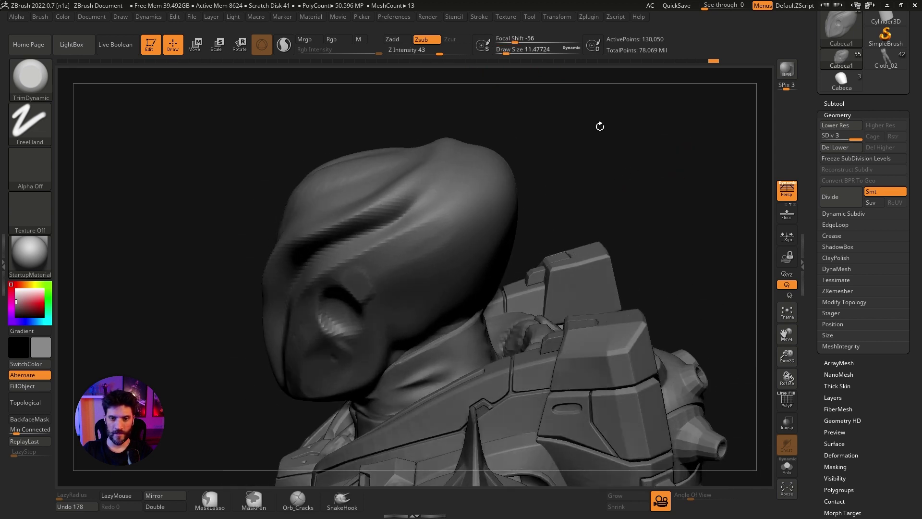
pyautogui.press(']')
pyautogui.press(']')
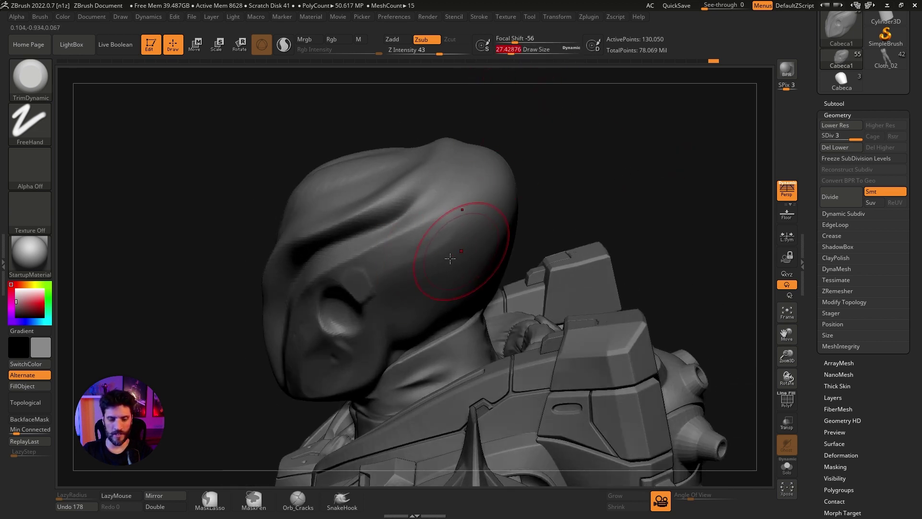
pyautogui.moveTo(380, 260); pyautogui.dragTo(506, 181)
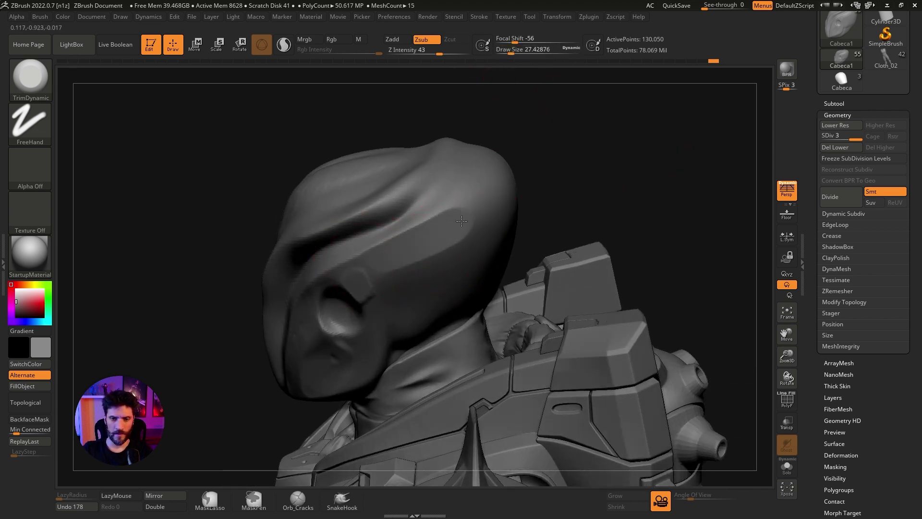
pyautogui.moveTo(527, 128); pyautogui.dragTo(580, 153)
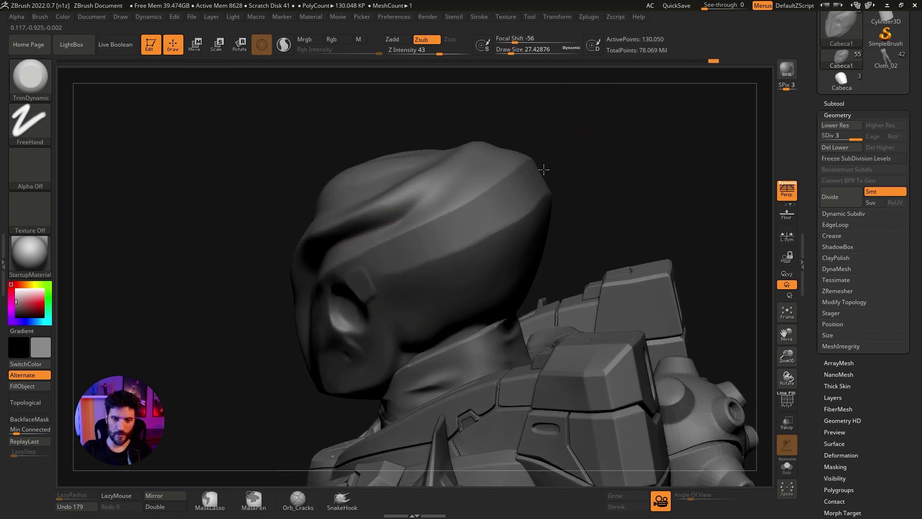
pyautogui.moveTo(620, 167); pyautogui.dragTo(477, 262)
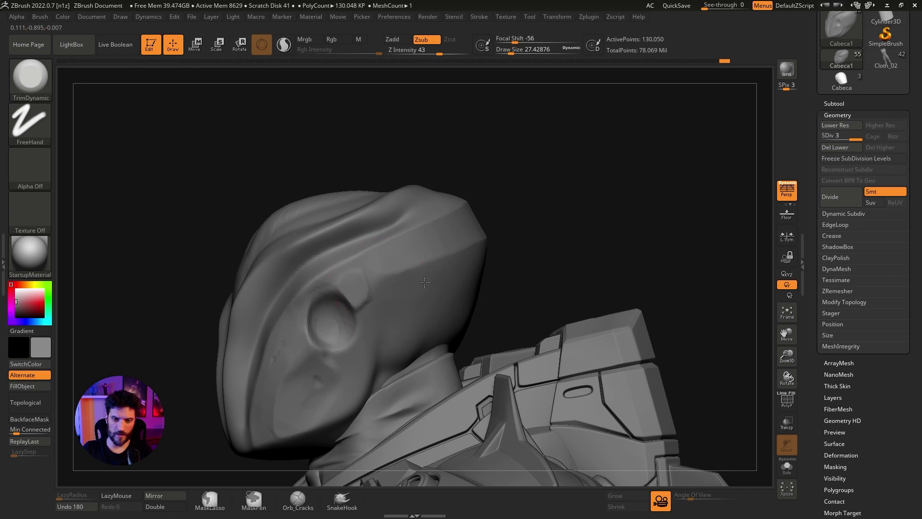
pyautogui.moveTo(577, 212); pyautogui.dragTo(413, 226)
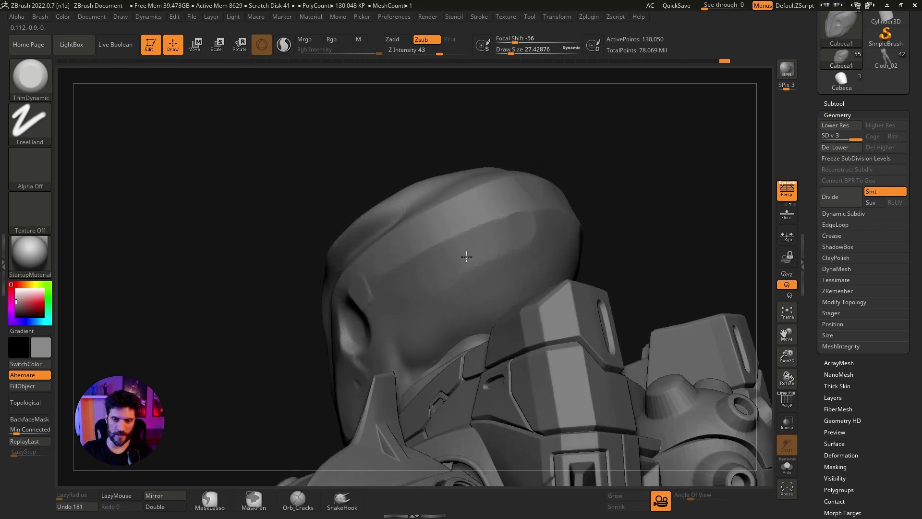
pyautogui.moveTo(567, 231)
pyautogui.keyDown('alt'); pyautogui.mouseDown()
pyautogui.moveTo(528, 219)
pyautogui.moveTo(533, 248)
pyautogui.mouseUp(); pyautogui.keyUp('alt')
# - Set the brush to cut inward, shrink it slightly, and switch to DamStandard
pyautogui.press('alt')
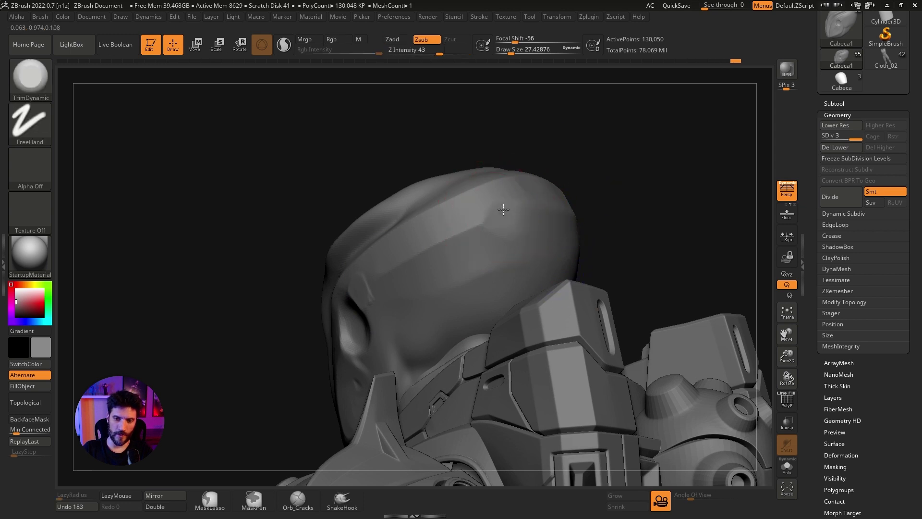
pyautogui.moveTo(503, 222)
pyautogui.mouseDown(button='right')
pyautogui.moveTo(634, 204)
pyautogui.moveTo(621, 169)
pyautogui.moveTo(508, 93)
pyautogui.mouseUp(button='right')
pyautogui.moveTo(518, 54); pyautogui.dragTo(511, 50)
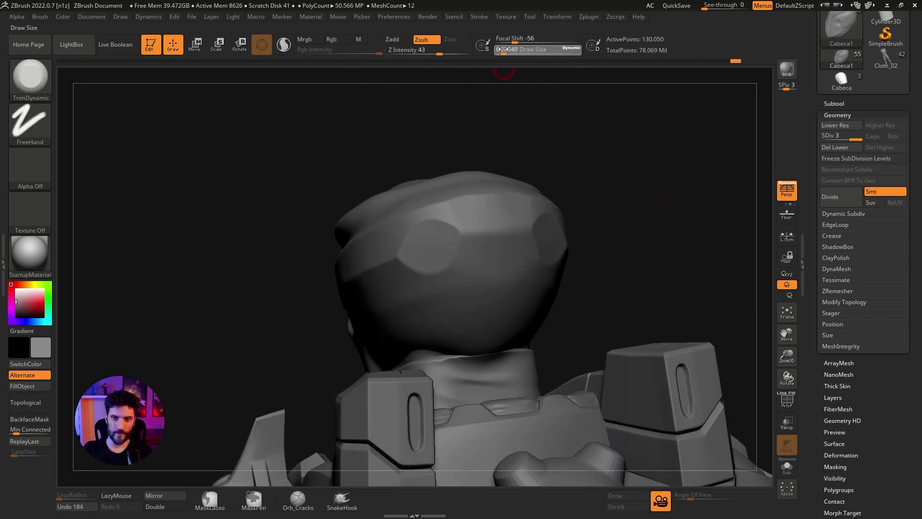
pyautogui.press('b')
pyautogui.press('d')
pyautogui.press('s')
pyautogui.moveTo(640, 189)
pyautogui.mouseDown(button='right')
pyautogui.moveTo(623, 212)
pyautogui.moveTo(684, 191)
pyautogui.moveTo(605, 215)
pyautogui.moveTo(621, 218)
pyautogui.moveTo(295, 293)
pyautogui.mouseUp(button='right')
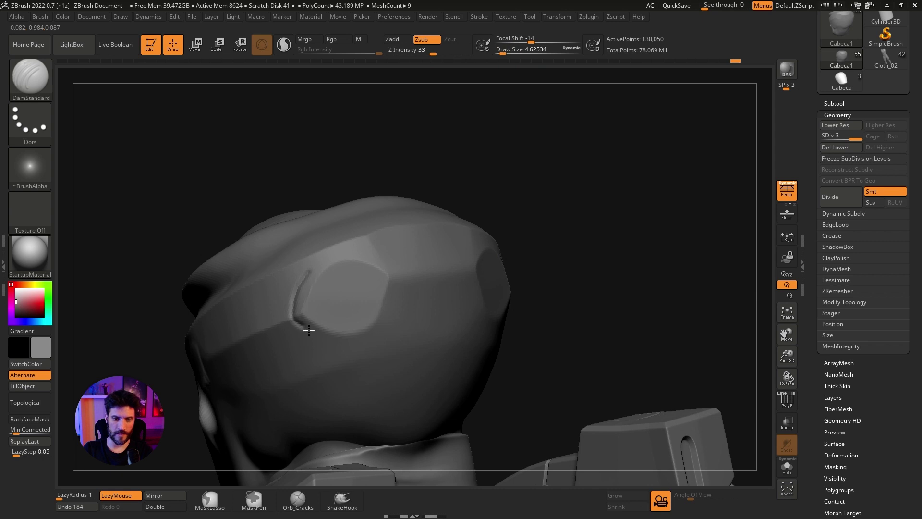
# - Undo the rough groove strokes and raise LazyRadius to 96
pyautogui.hotkey('ctrl', 'z')
pyautogui.moveTo(68, 490); pyautogui.dragTo(98, 490)
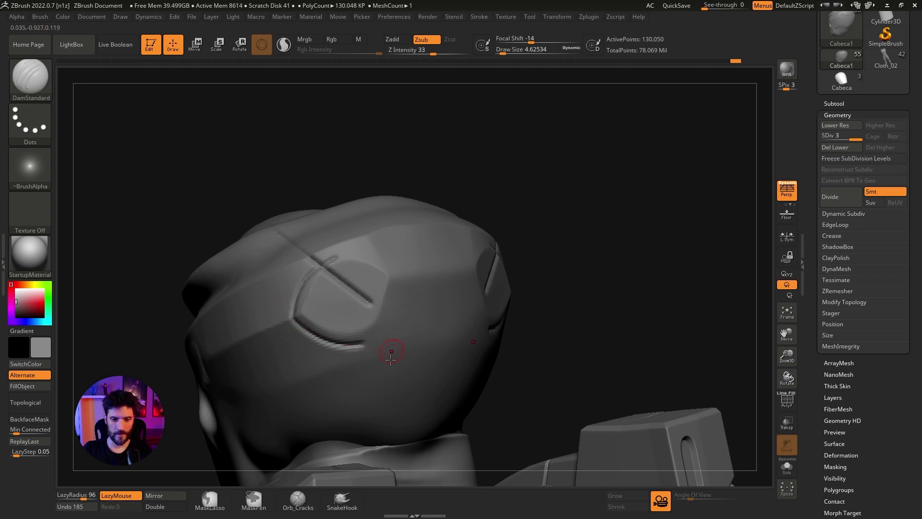
pyautogui.hotkey('ctrl', 'z')
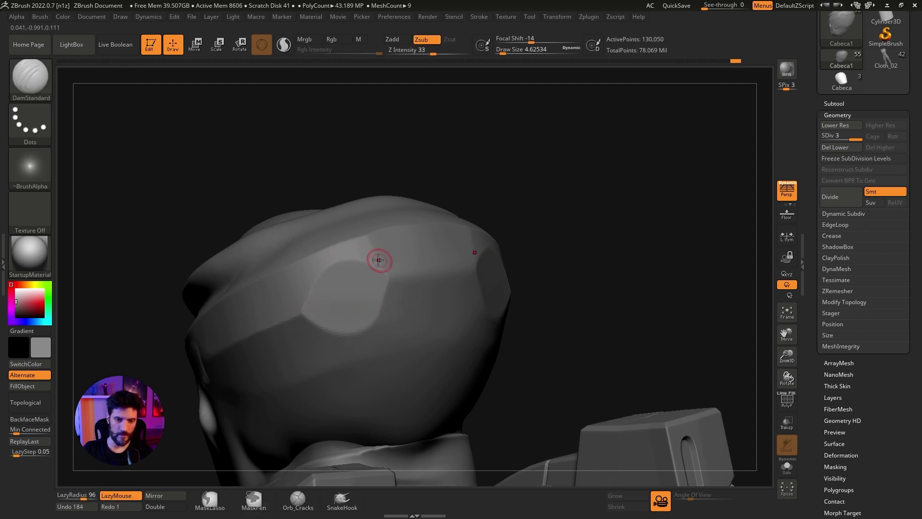
# - Carve a clean groove around the visor panel's edges and across its top
pyautogui.moveTo(377, 259); pyautogui.dragTo(365, 252)
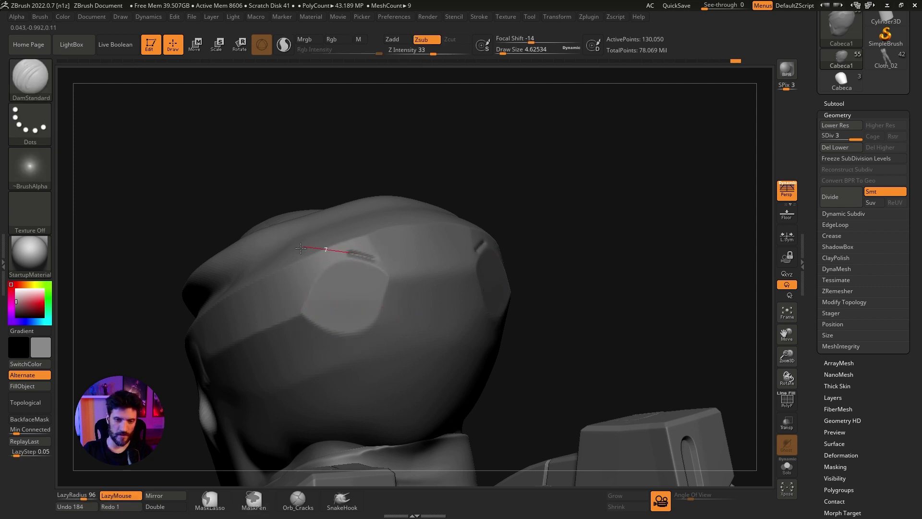
pyautogui.moveTo(288, 270); pyautogui.dragTo(279, 290)
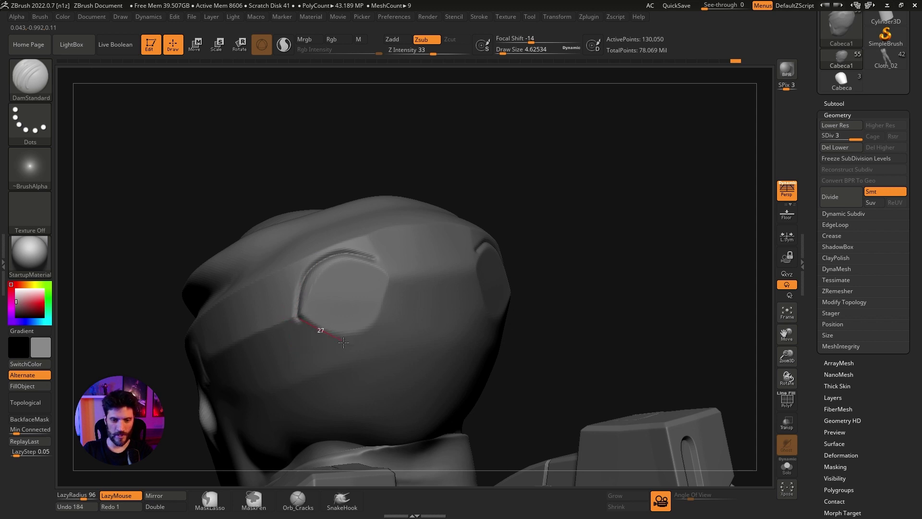
pyautogui.moveTo(410, 316)
pyautogui.mouseDown()
pyautogui.moveTo(397, 303)
pyautogui.moveTo(397, 243)
pyautogui.mouseUp()
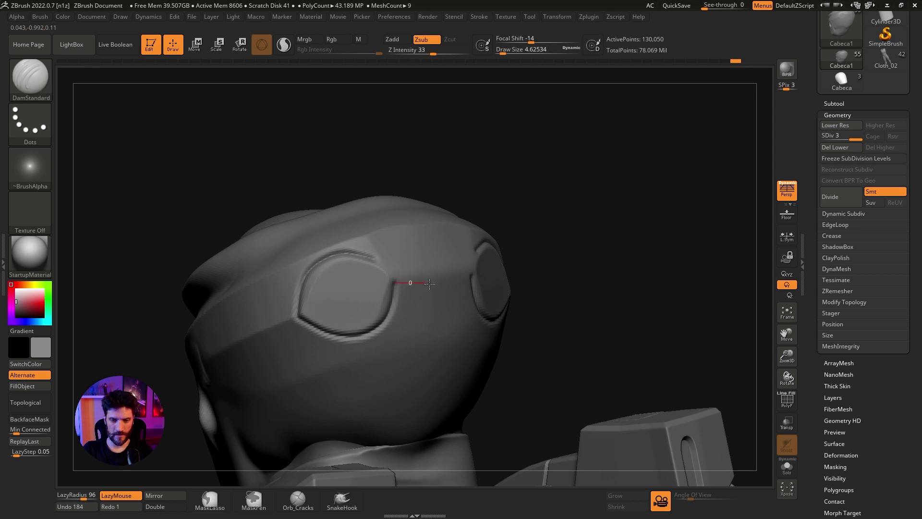
pyautogui.moveTo(429, 283); pyautogui.dragTo(441, 279)
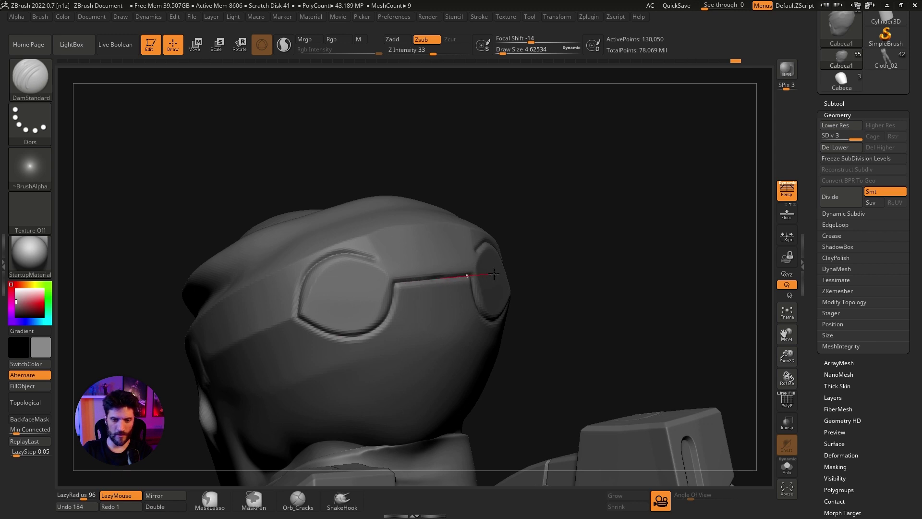
pyautogui.moveTo(514, 268); pyautogui.dragTo(516, 267)
pyautogui.moveTo(618, 144); pyautogui.dragTo(401, 272)
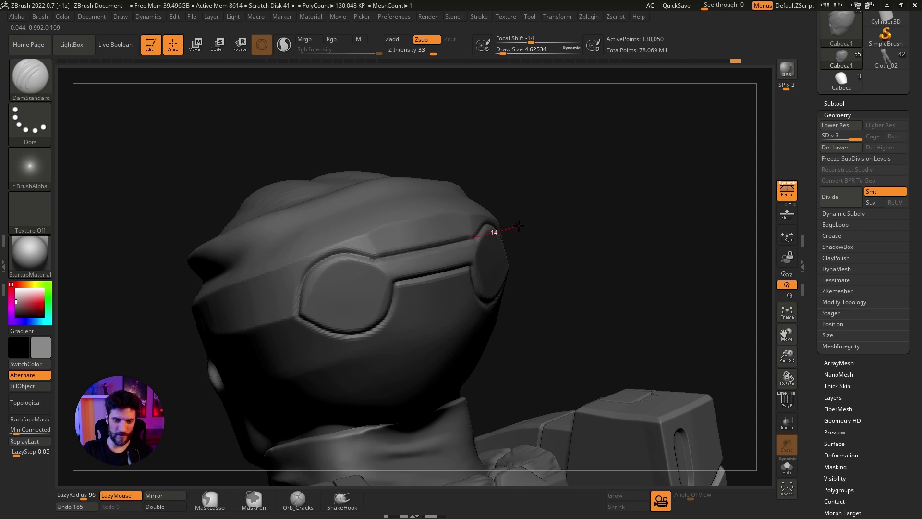
pyautogui.moveTo(637, 169)
pyautogui.mouseDown()
pyautogui.moveTo(591, 169)
pyautogui.moveTo(570, 183)
pyautogui.moveTo(538, 144)
pyautogui.moveTo(535, 210)
pyautogui.moveTo(602, 210)
pyautogui.mouseUp()
# - Switch to Clay at draw size about 14 and build a lens bump inside the visor
pyautogui.press('b')
pyautogui.press('c')
pyautogui.press('l')
pyautogui.moveTo(510, 54); pyautogui.dragTo(507, 53)
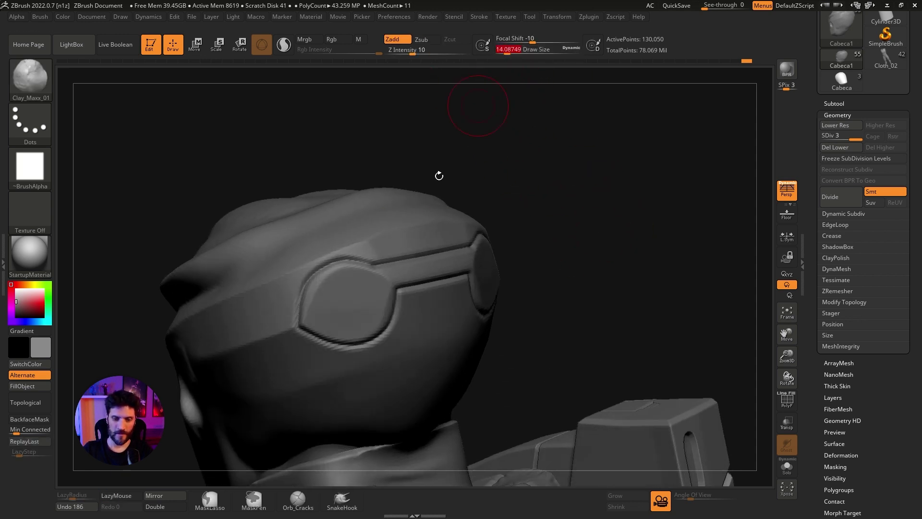
pyautogui.moveTo(344, 299); pyautogui.dragTo(336, 259)
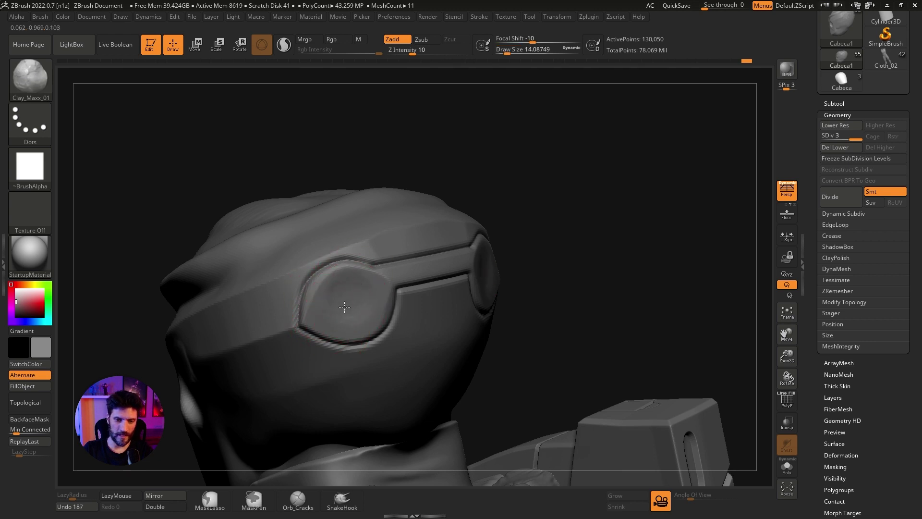
pyautogui.moveTo(348, 317)
pyautogui.mouseDown()
pyautogui.moveTo(354, 295)
pyautogui.moveTo(342, 266)
pyautogui.mouseUp()
pyautogui.moveTo(339, 269)
pyautogui.mouseDown()
pyautogui.moveTo(353, 300)
pyautogui.moveTo(344, 309)
pyautogui.mouseUp()
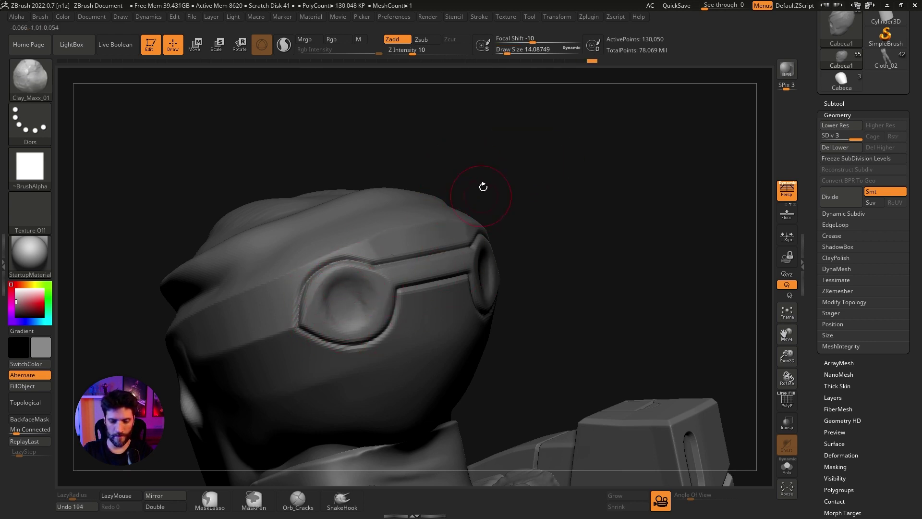
# - Round the lens recess with the Move brush at size 7, then smooth around it
pyautogui.press('b')
pyautogui.press('m')
pyautogui.press('v')
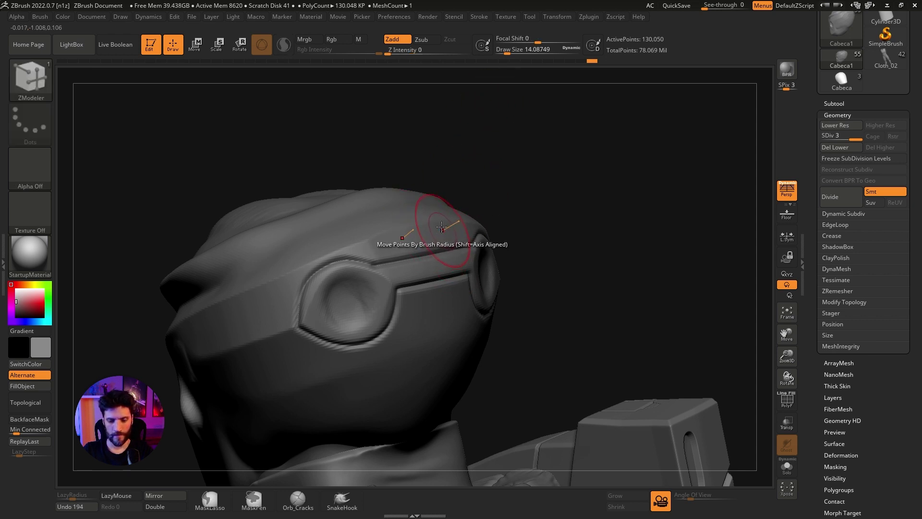
pyautogui.moveTo(512, 48); pyautogui.dragTo(515, 38)
pyautogui.moveTo(345, 303); pyautogui.dragTo(338, 302)
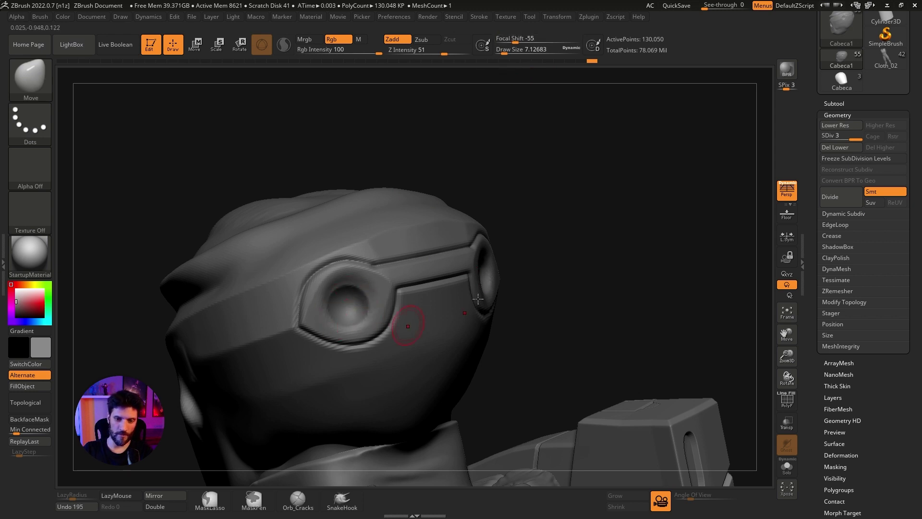
pyautogui.moveTo(521, 231)
pyautogui.mouseDown()
pyautogui.moveTo(566, 243)
pyautogui.moveTo(571, 218)
pyautogui.moveTo(463, 234)
pyautogui.mouseUp()
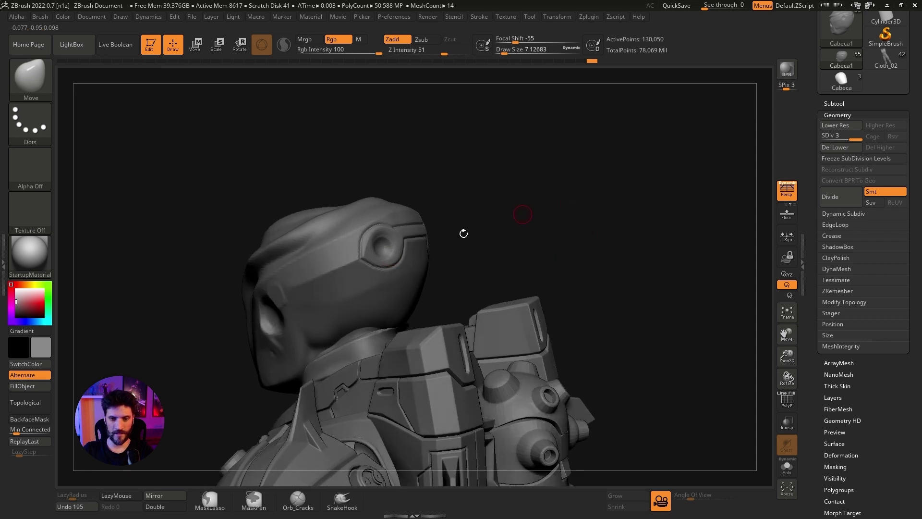
pyautogui.keyDown('ctrl'); pyautogui.moveTo(504, 201); pyautogui.dragTo(558, 249, button='right'); pyautogui.keyUp('ctrl')
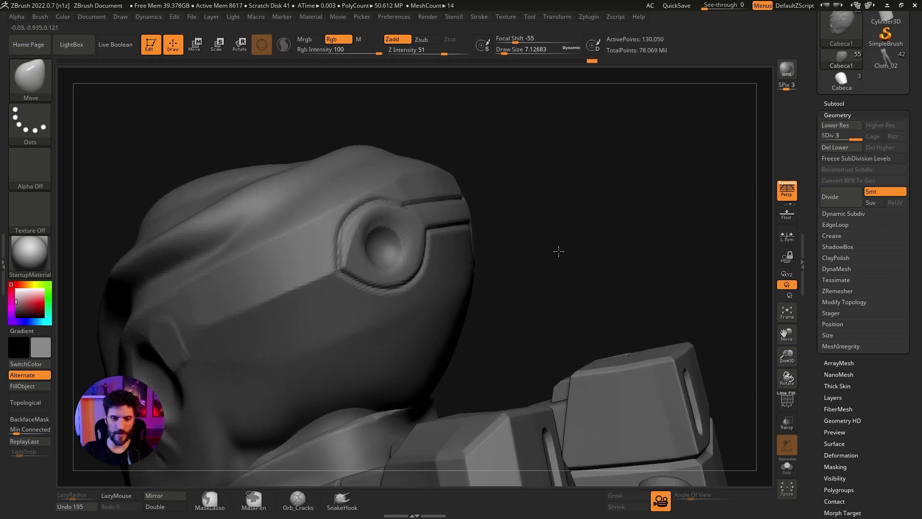
pyautogui.moveTo(393, 212)
pyautogui.keyDown('shift'); pyautogui.mouseDown()
pyautogui.moveTo(370, 250)
pyautogui.moveTo(403, 245)
pyautogui.mouseUp(); pyautogui.keyUp('shift')
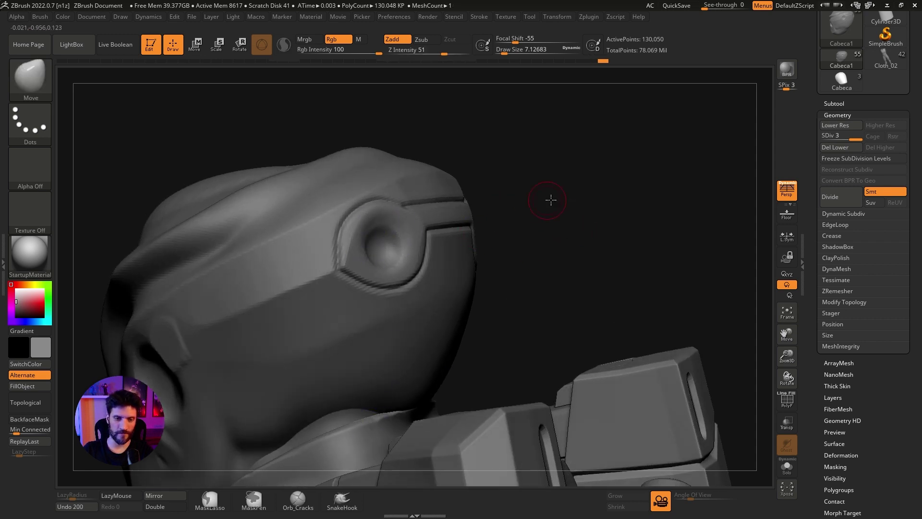
pyautogui.moveTo(549, 200)
pyautogui.mouseDown()
pyautogui.moveTo(622, 181)
pyautogui.moveTo(590, 165)
pyautogui.moveTo(334, 300)
pyautogui.mouseUp()
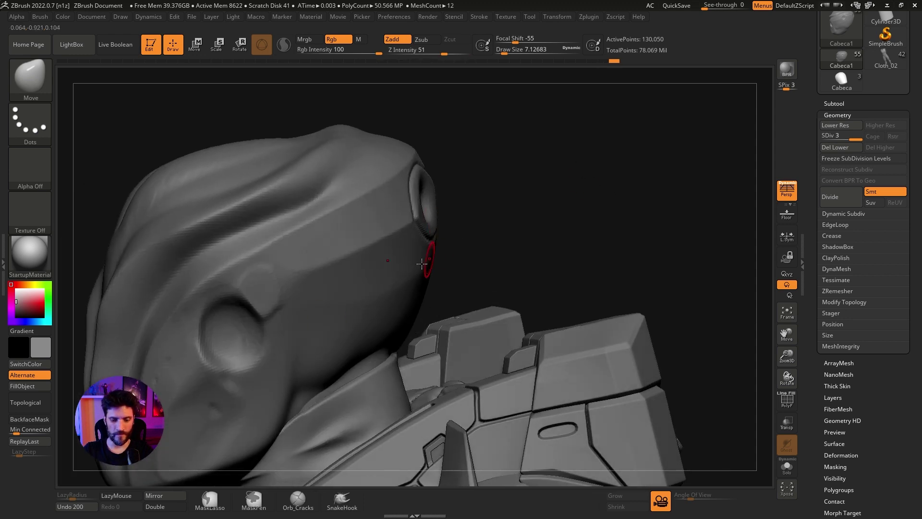
# - Switch to DamStandard and carve a crease along the helmet side toward the visor
pyautogui.press('b')
pyautogui.press('d')
pyautogui.press('s')
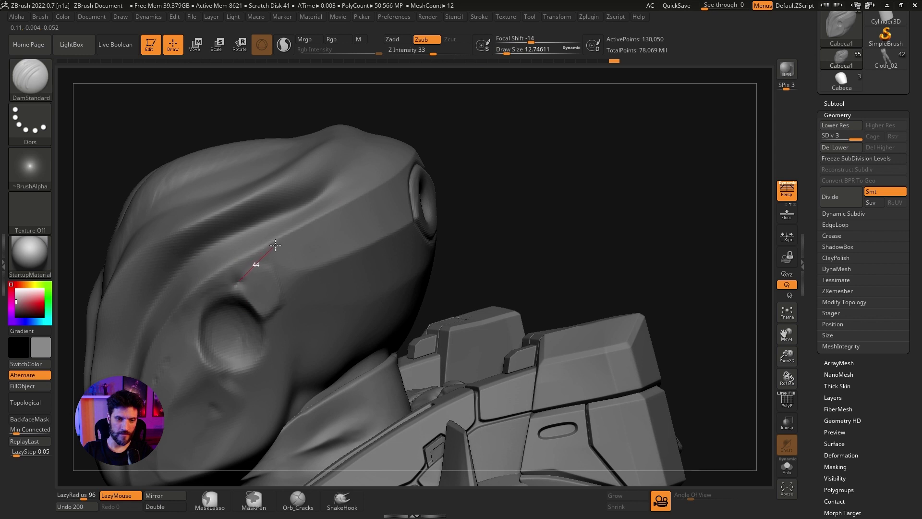
pyautogui.moveTo(300, 255); pyautogui.dragTo(419, 213)
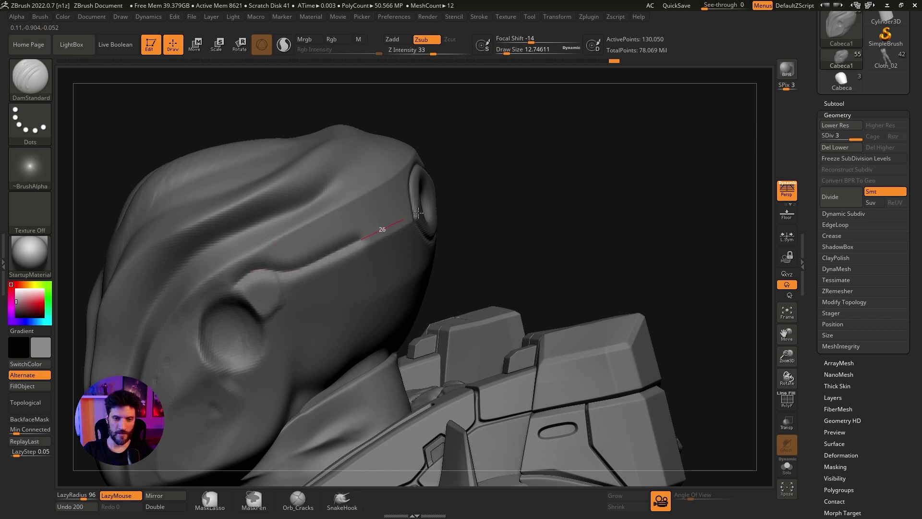
pyautogui.moveTo(454, 191); pyautogui.dragTo(452, 193)
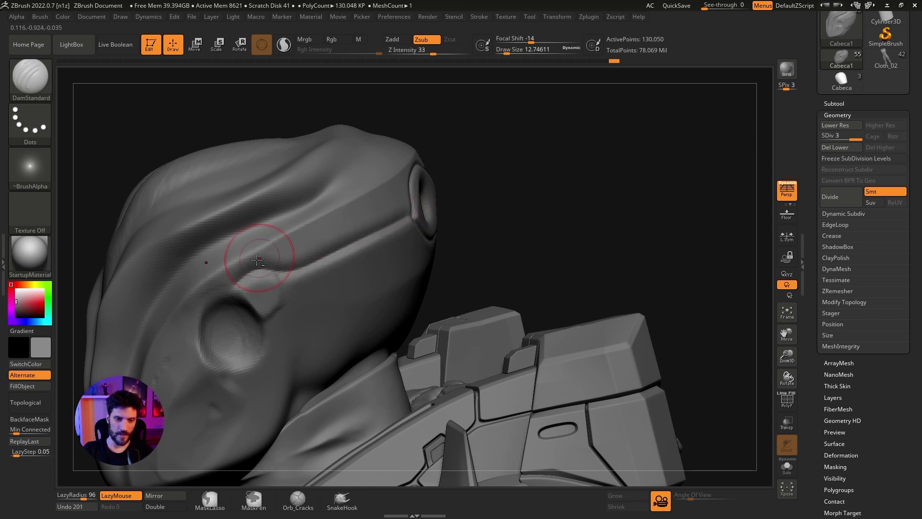